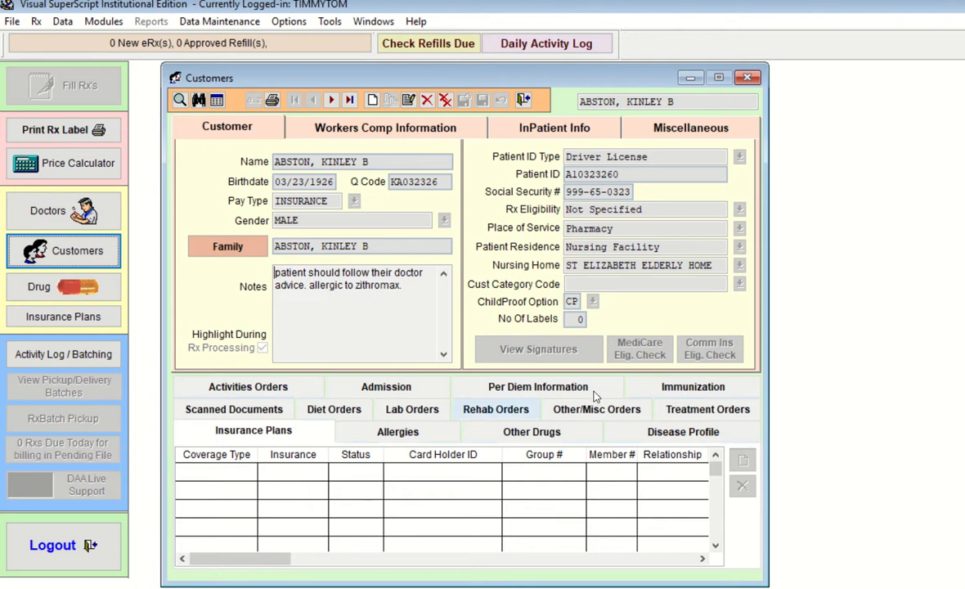
Cycle twice through the Allergies, Other Drugs and Disease Profile tabs, ending on Allergies
click(397, 436)
click(481, 433)
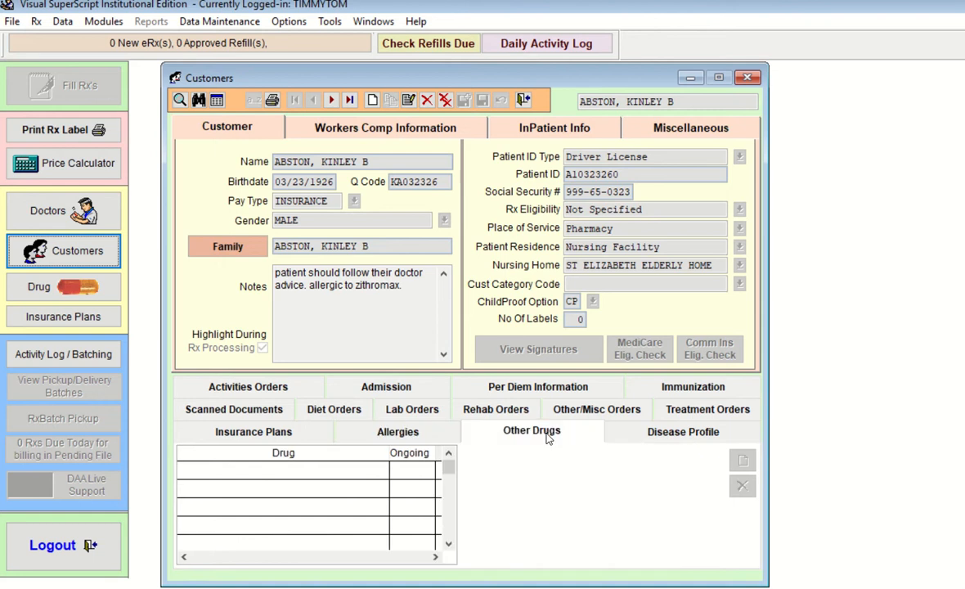
click(667, 440)
click(413, 432)
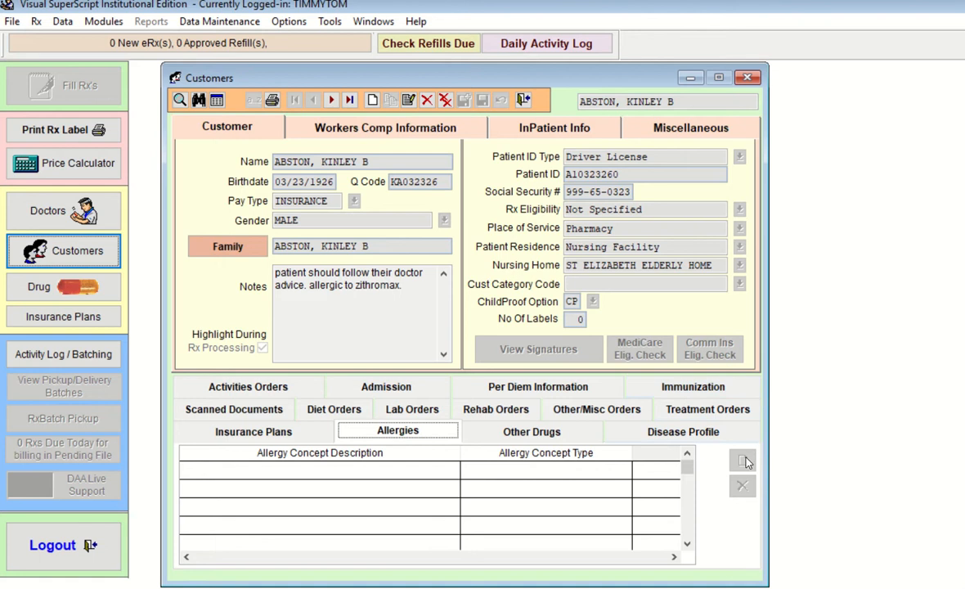
click(532, 432)
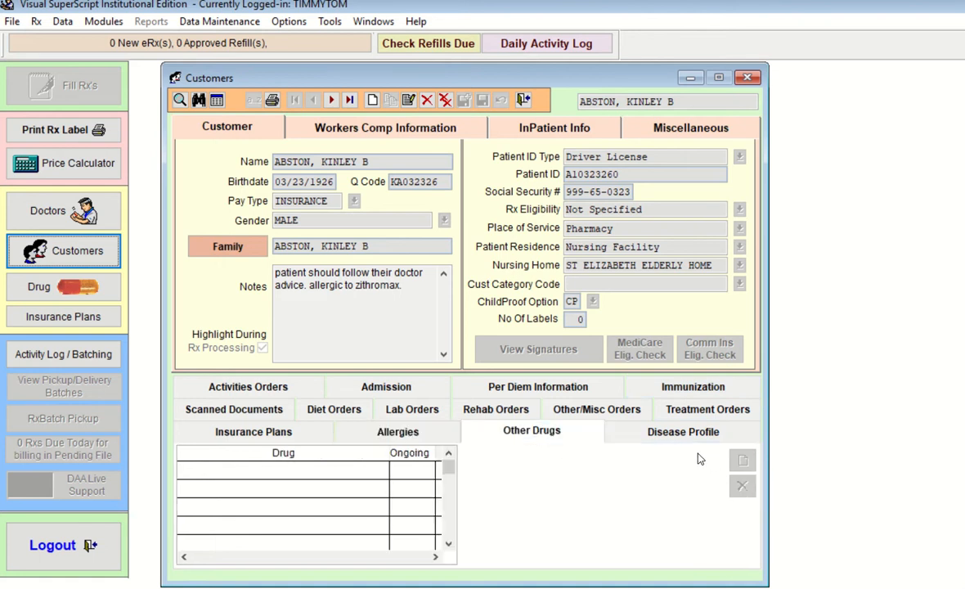
click(669, 433)
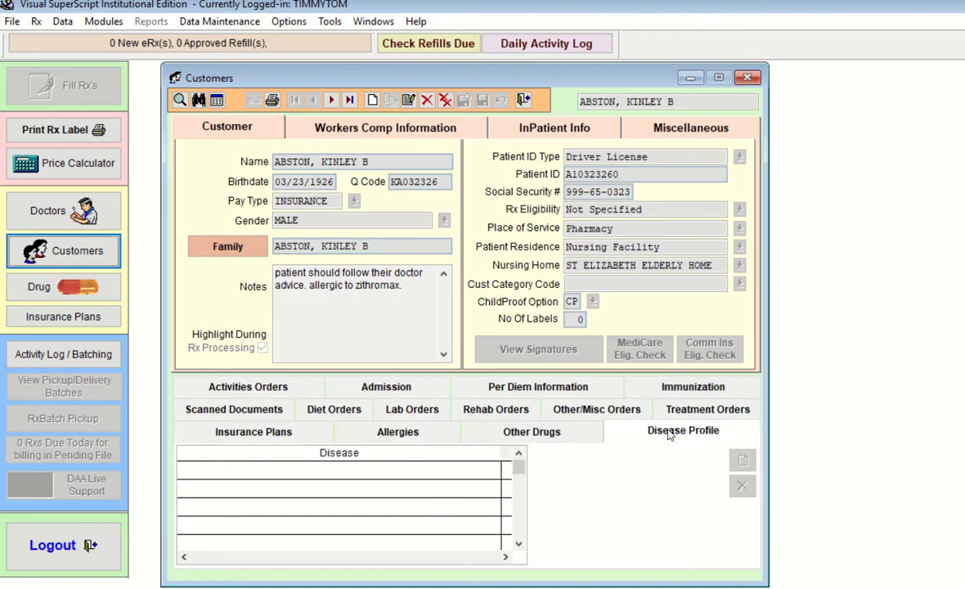
click(402, 436)
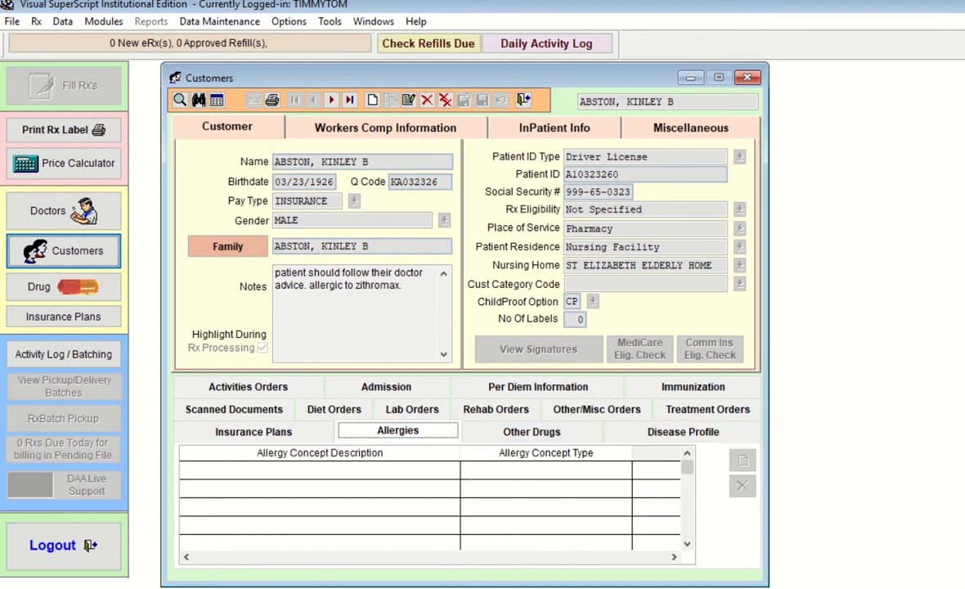
mouse_move(595, 588)
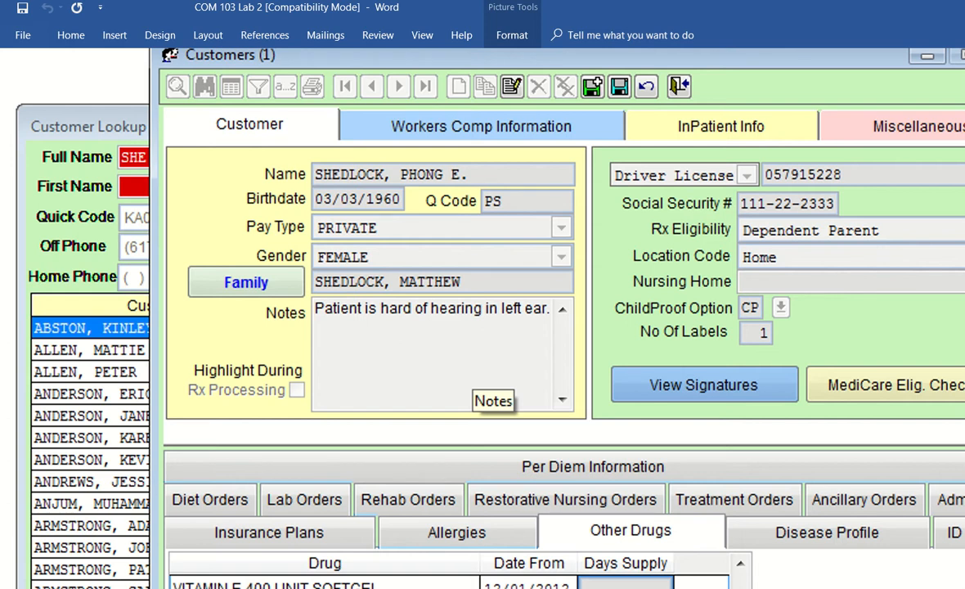
scroll(482, 319, right, 2)
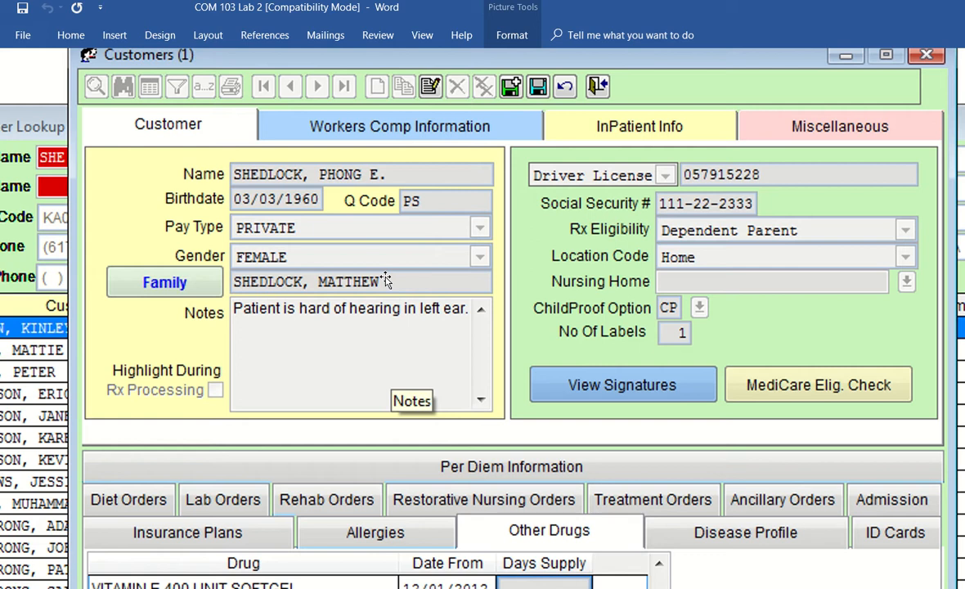
scroll(386, 280, up, 12)
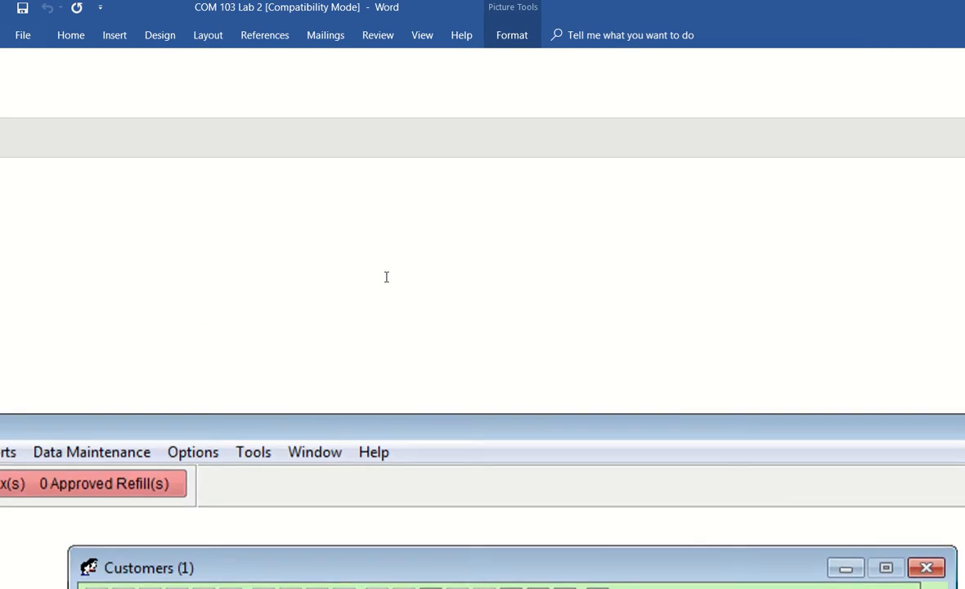
scroll(386, 276, down, 10)
scroll(386, 280, down, 3)
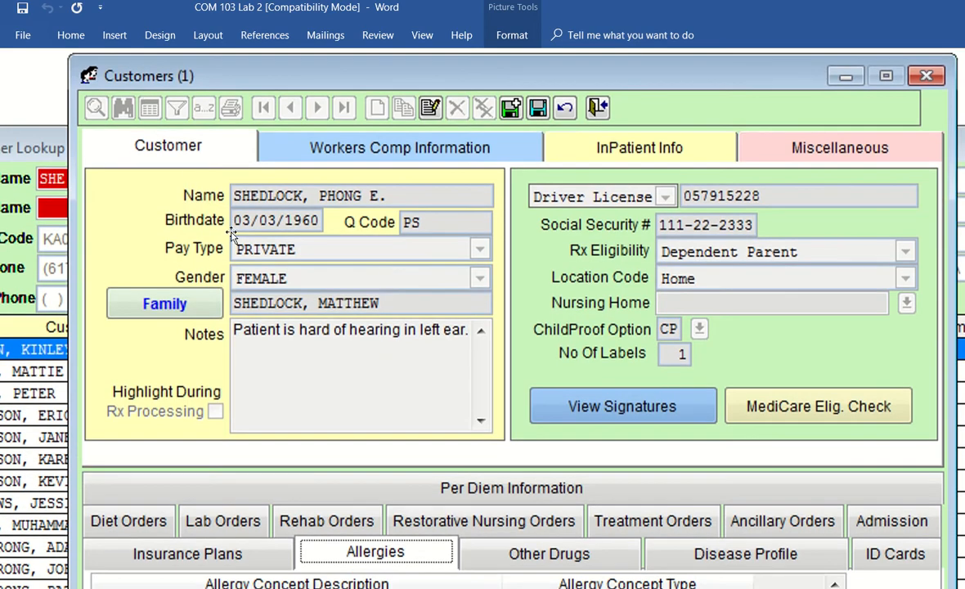
Scroll the Word lab document to review the sample Families and Customers screenshots
scroll(232, 254, down, 15)
scroll(232, 250, up, 3)
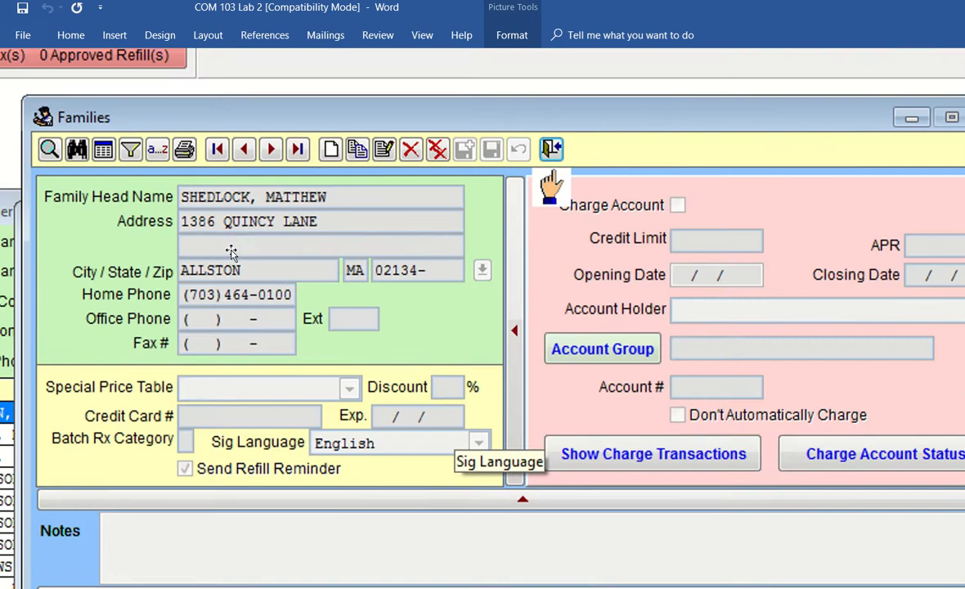
scroll(232, 250, down, 1)
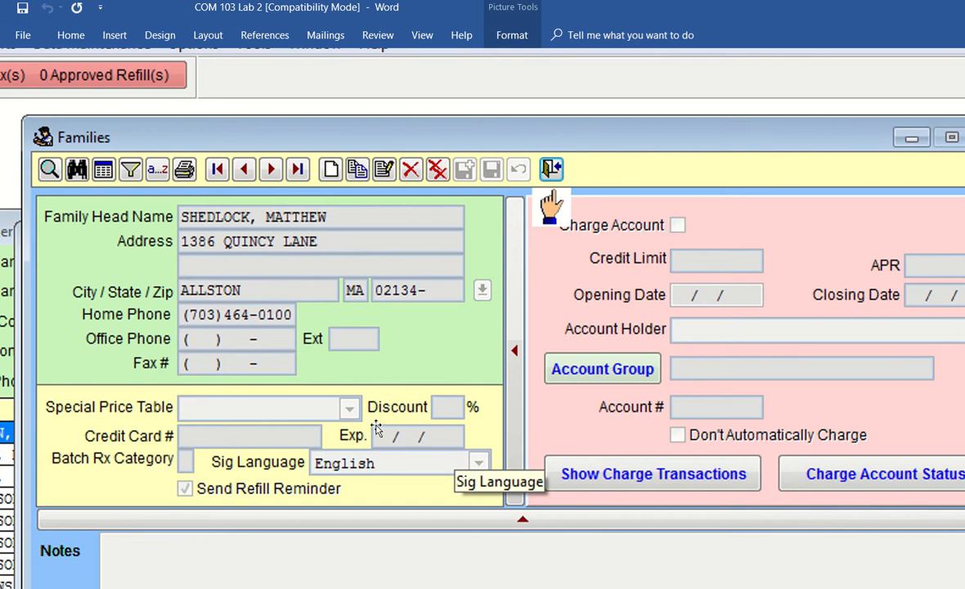
scroll(376, 430, down, 15)
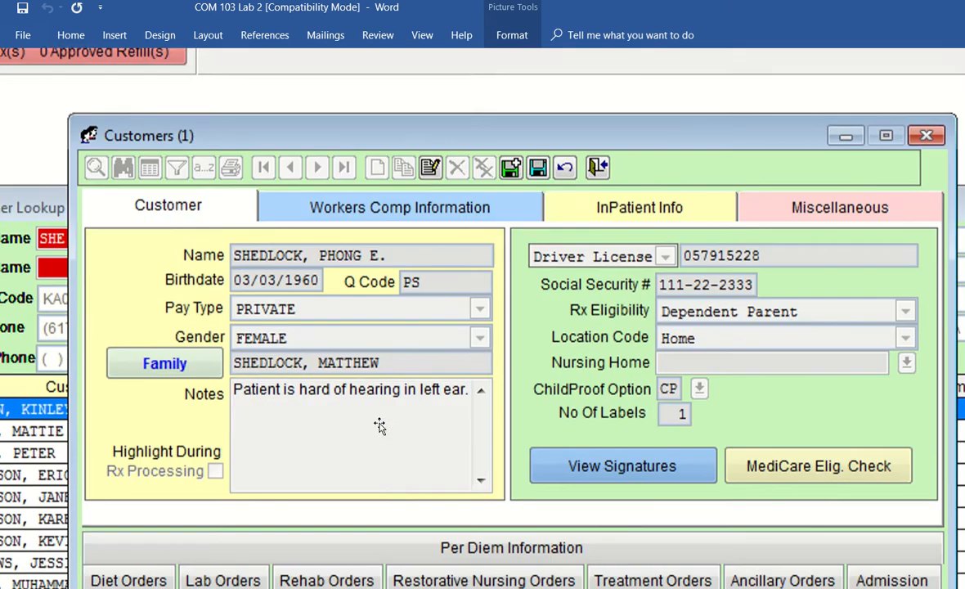
scroll(378, 425, down, 5)
scroll(378, 424, up, 4)
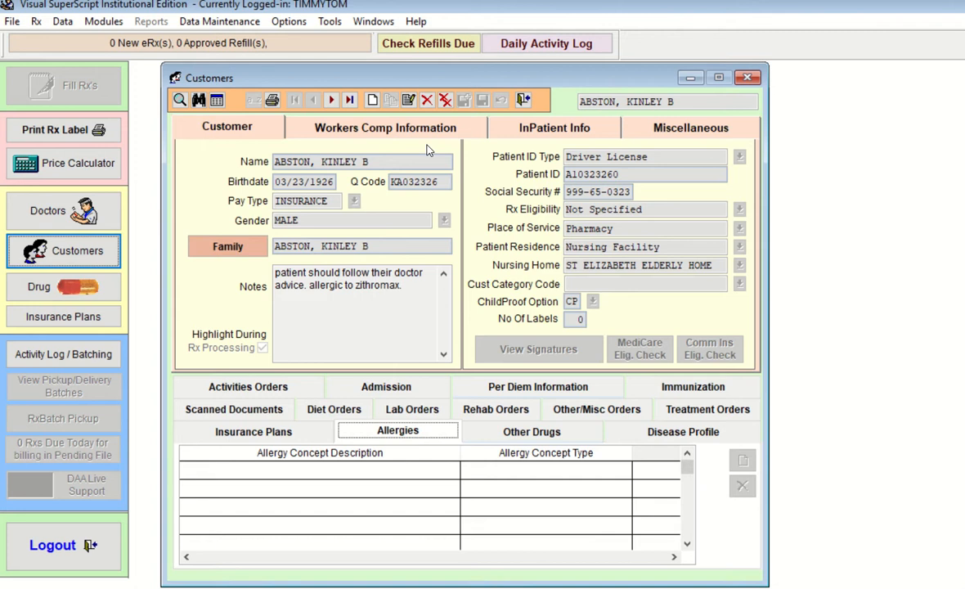
Open the Customers form and start a blank new customer record
click(82, 258)
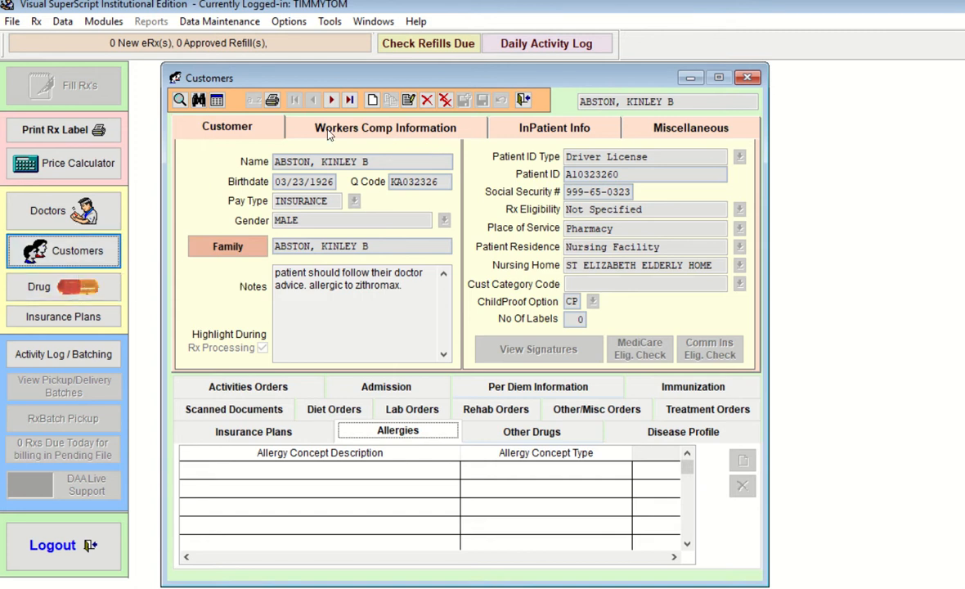
click(372, 99)
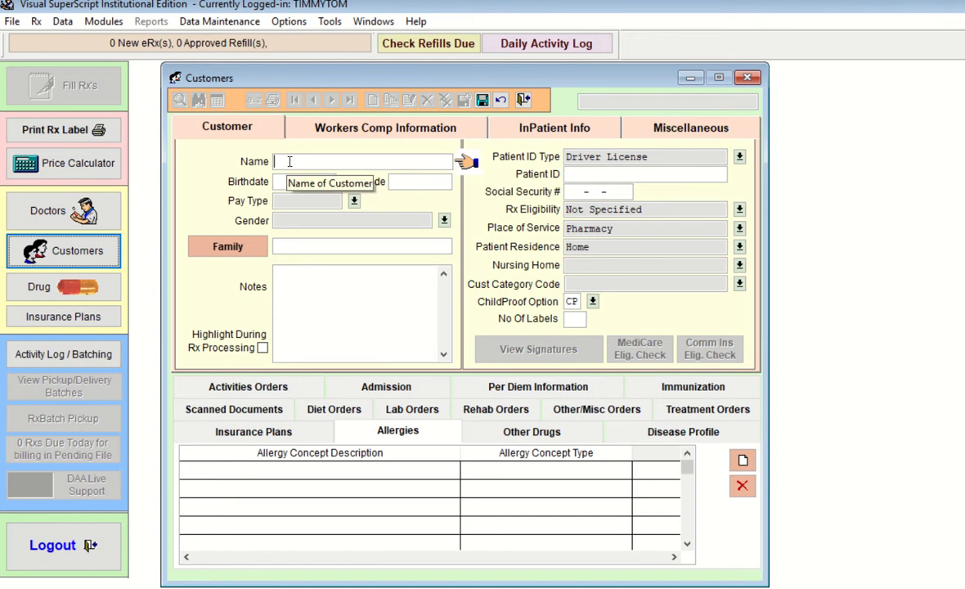
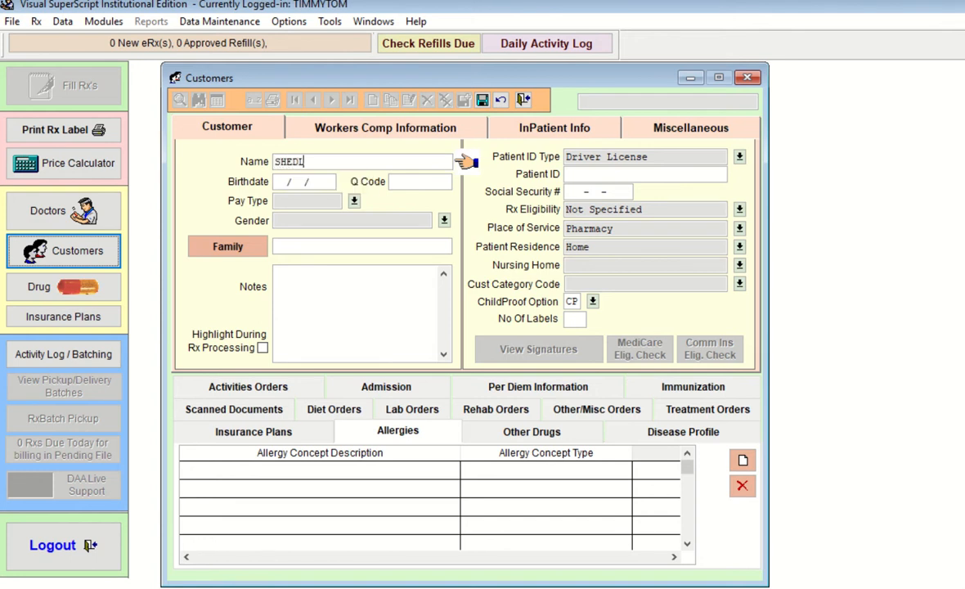
Enter the customer's full name, birthdate 03/03/1960 and Q Code MS
key(Tab)
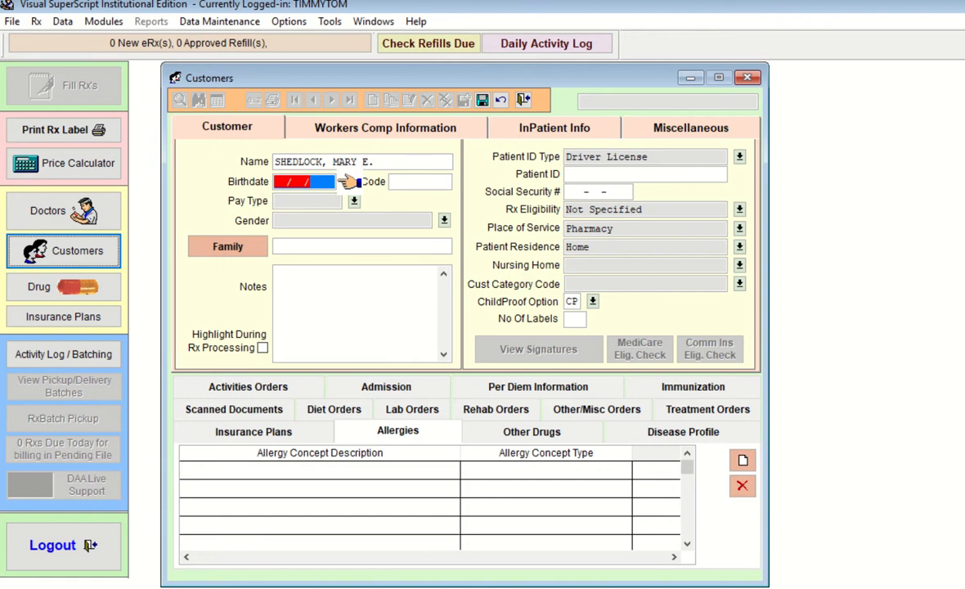
text(030)
text(3/03/)
text(16)
text(60)
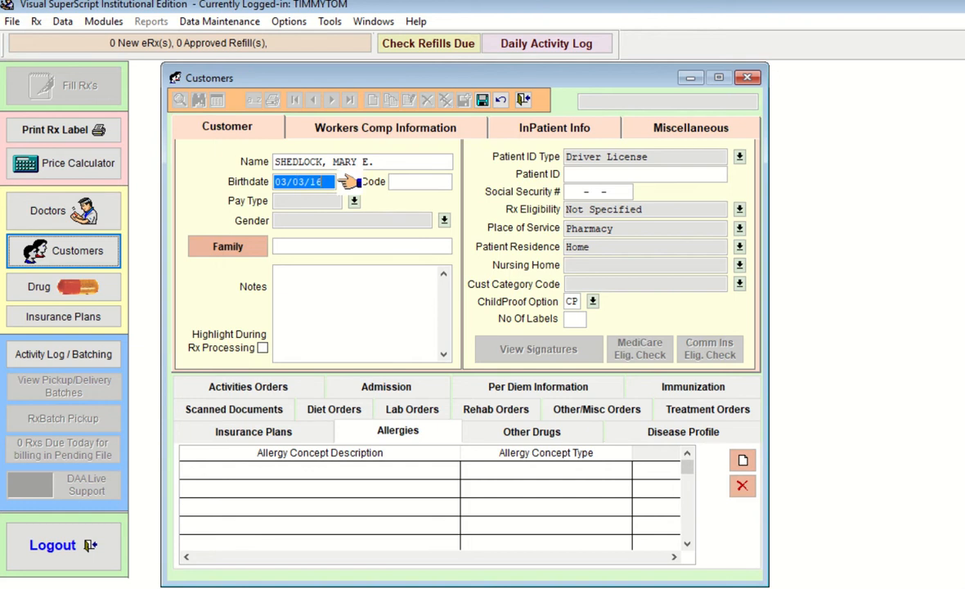
key(Tab)
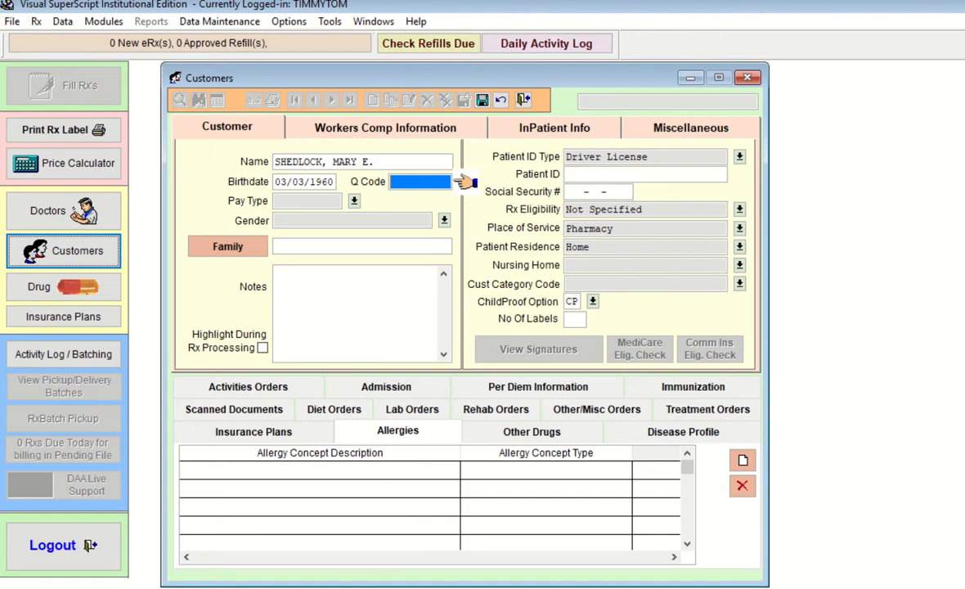
text(MS)
key(Tab)
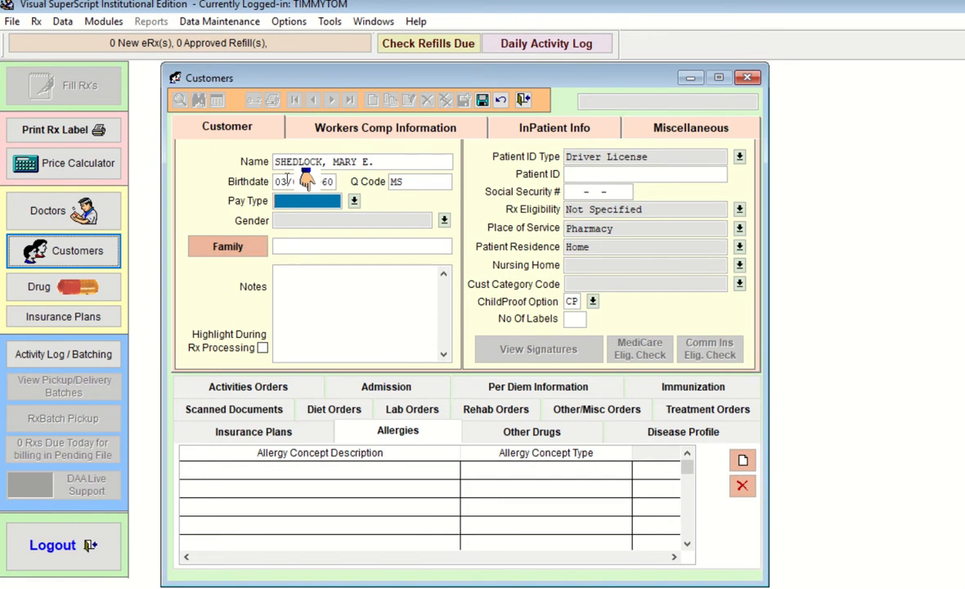
Choose PRIVATE as the pay type and FEMALE as the gender
click(355, 202)
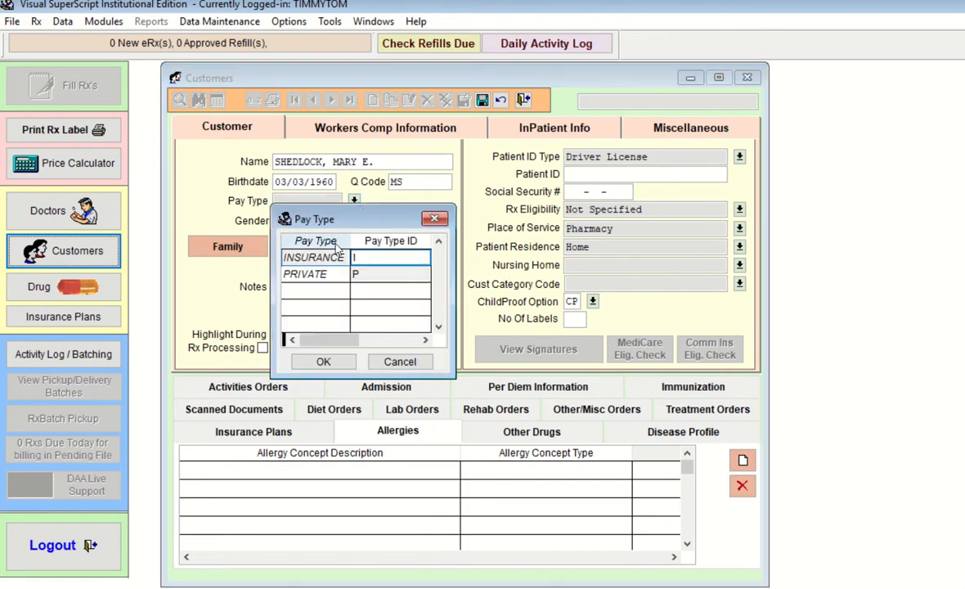
click(334, 274)
click(321, 362)
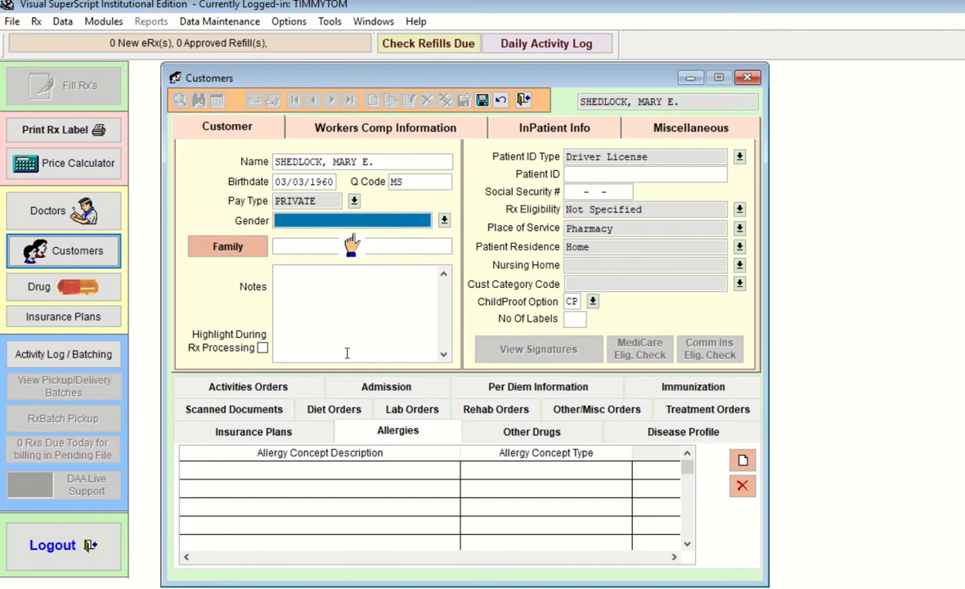
click(445, 221)
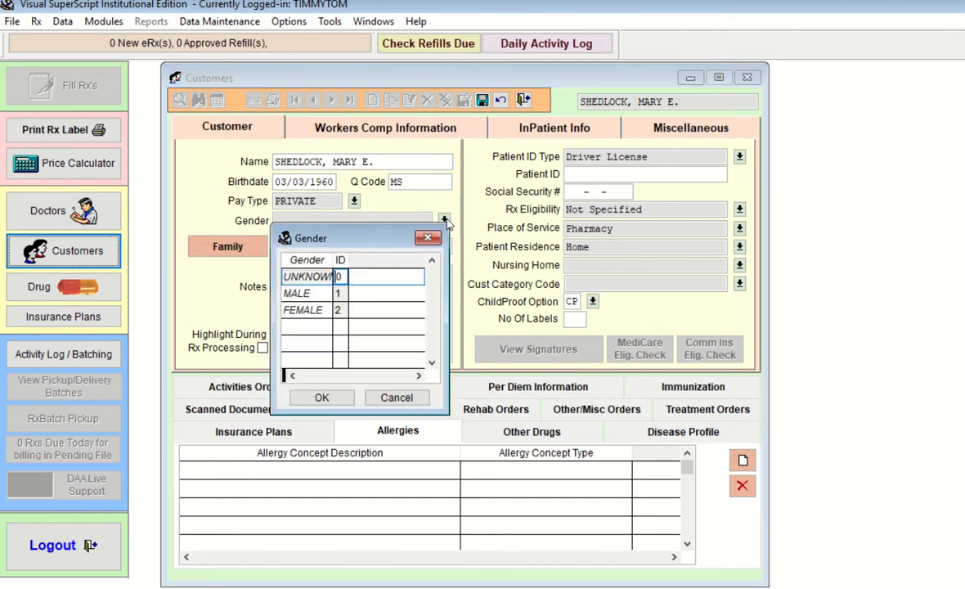
click(318, 311)
click(322, 398)
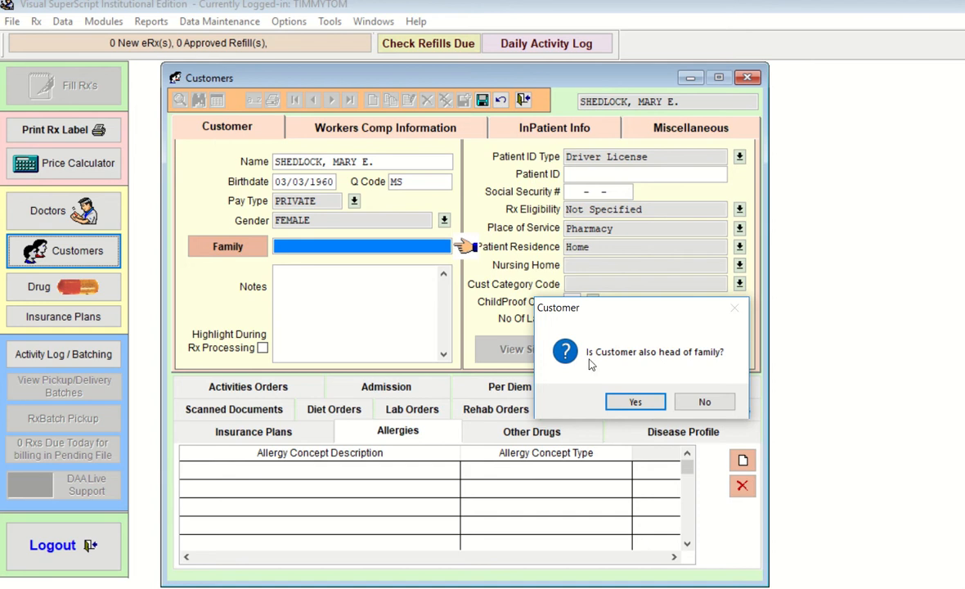
Answer No to head of family, then enter the family head's first name and look it up
click(705, 403)
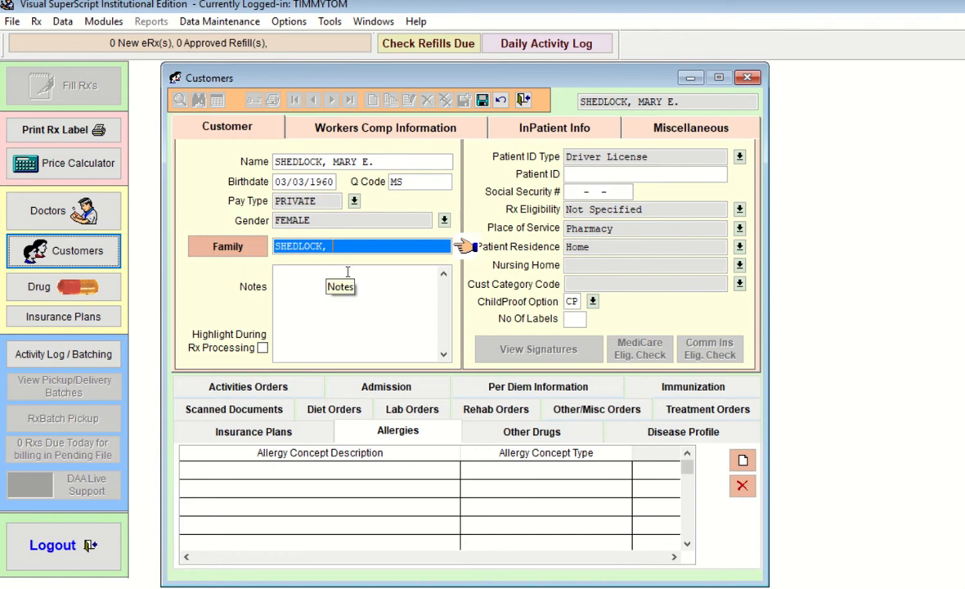
text(MATTHEW)
key(Return)
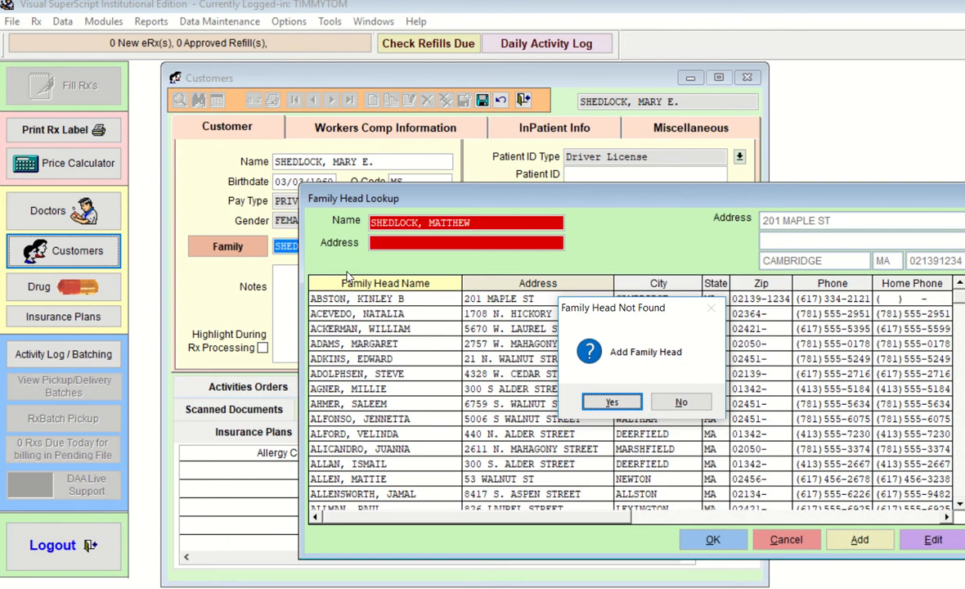
Add the family head as a new family and enter the street address and zip code
click(628, 404)
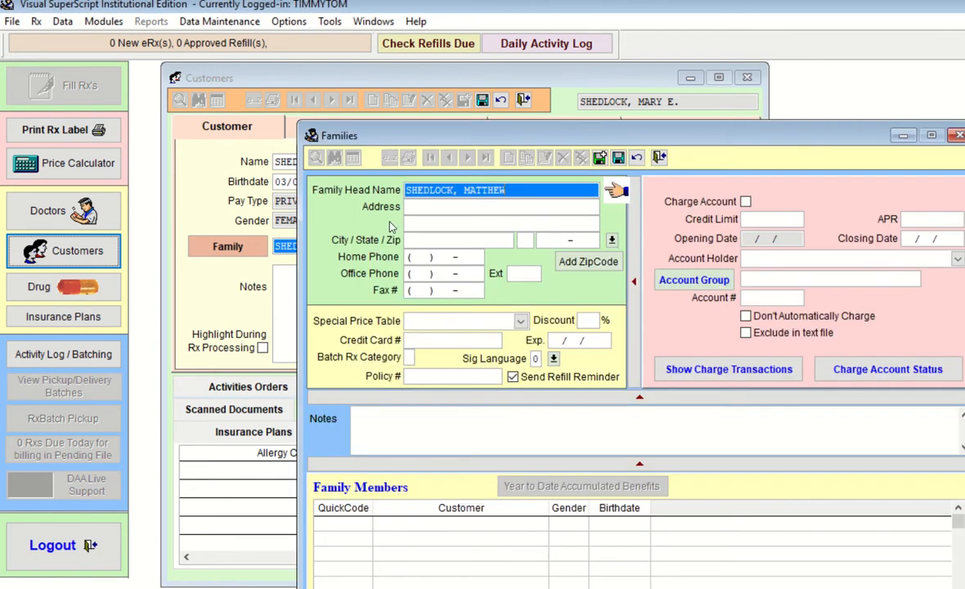
drag(556, 135, 415, 82)
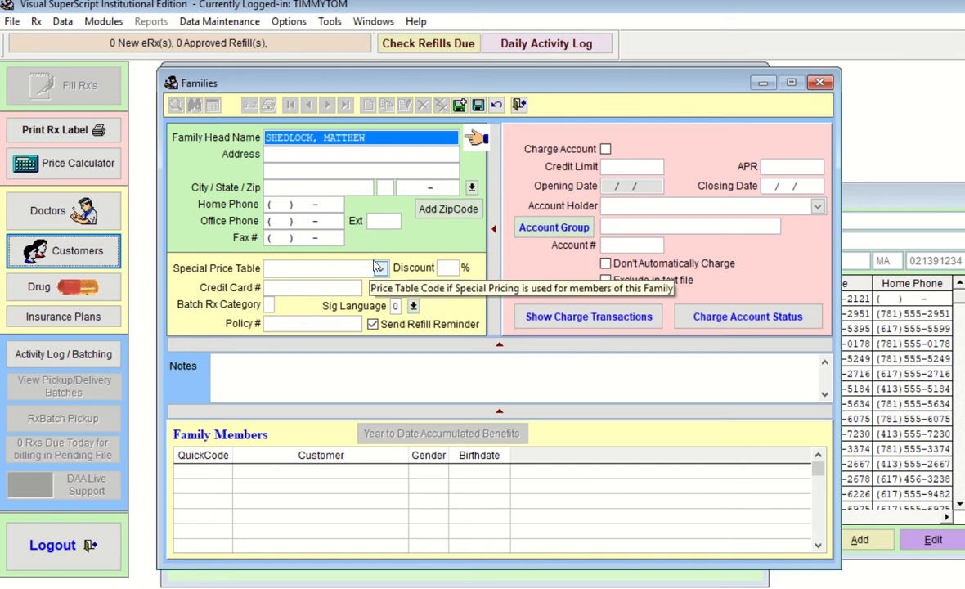
click(314, 154)
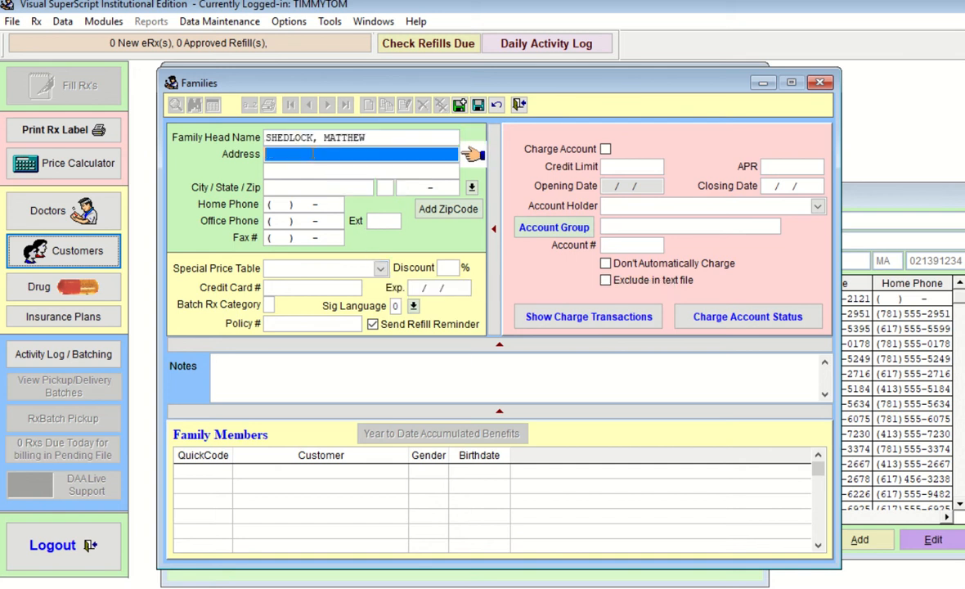
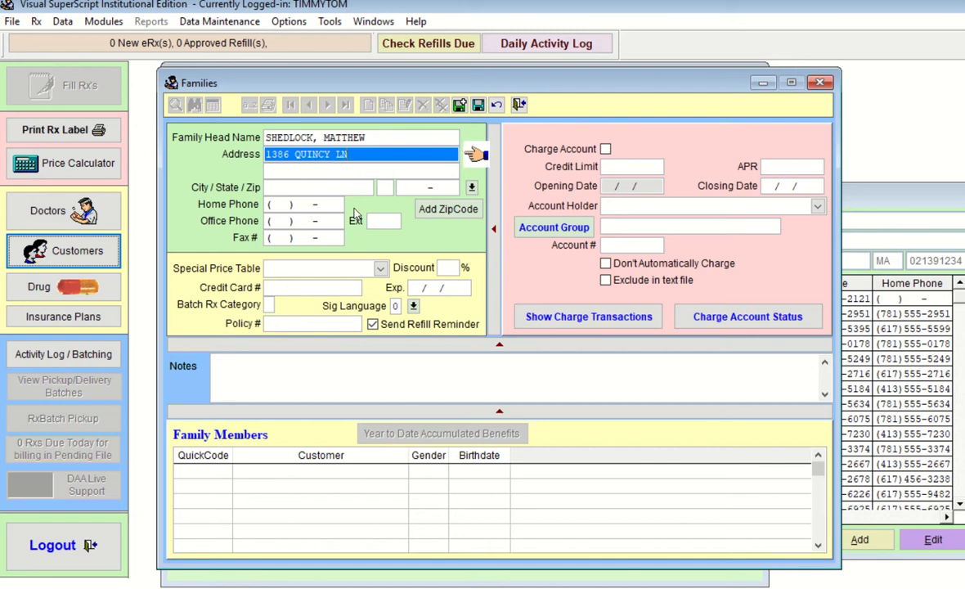
key(Tab)
key(Tab)
key(Tab)
key(Tab)
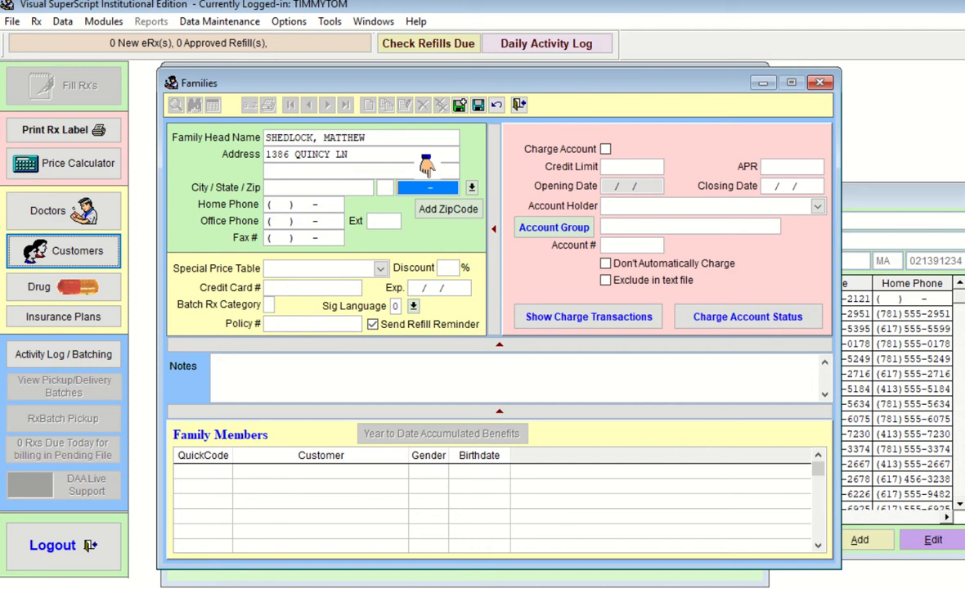
text(02134)
key(Tab)
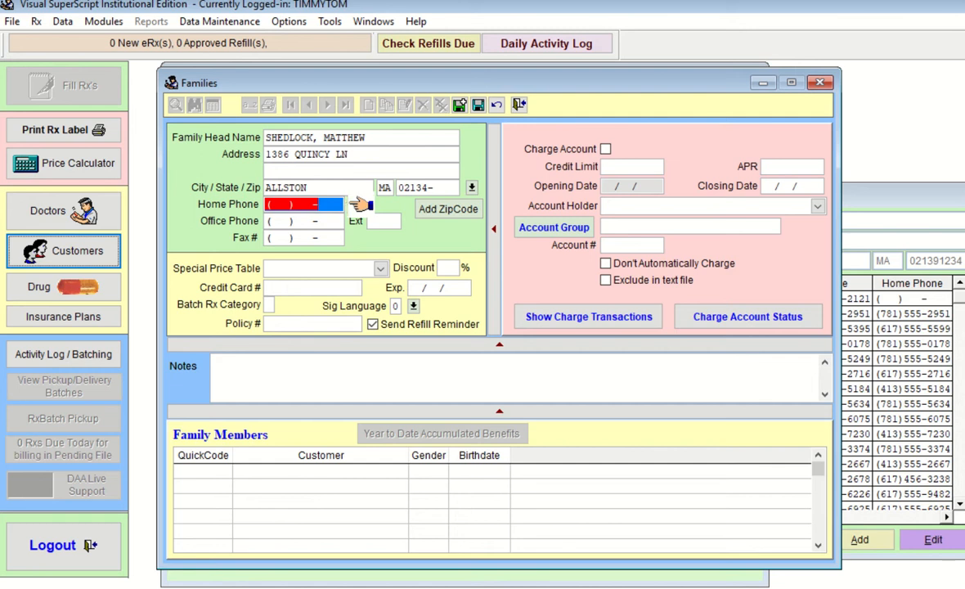
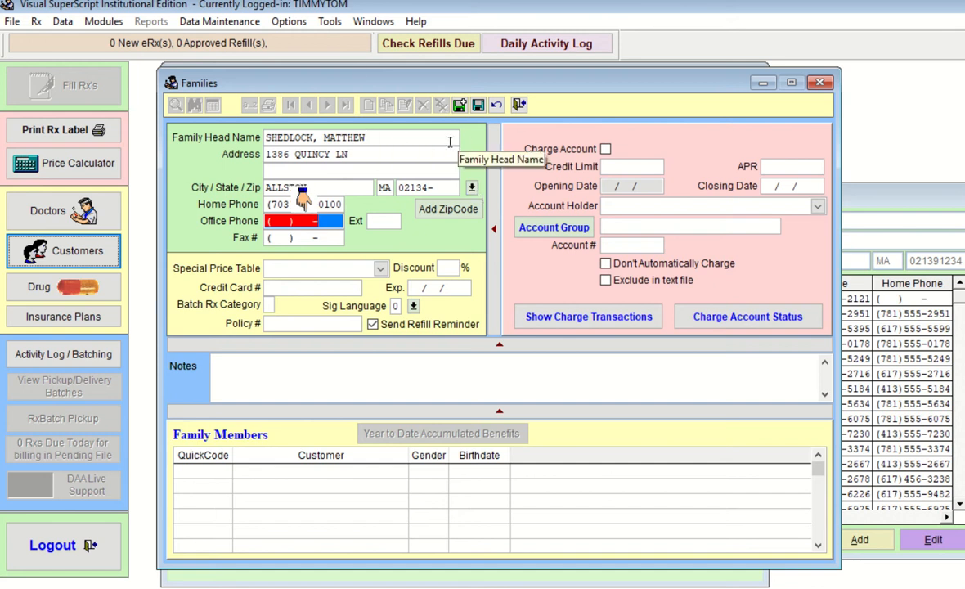
Enter the family's home phone number, save, and close the family record
click(479, 106)
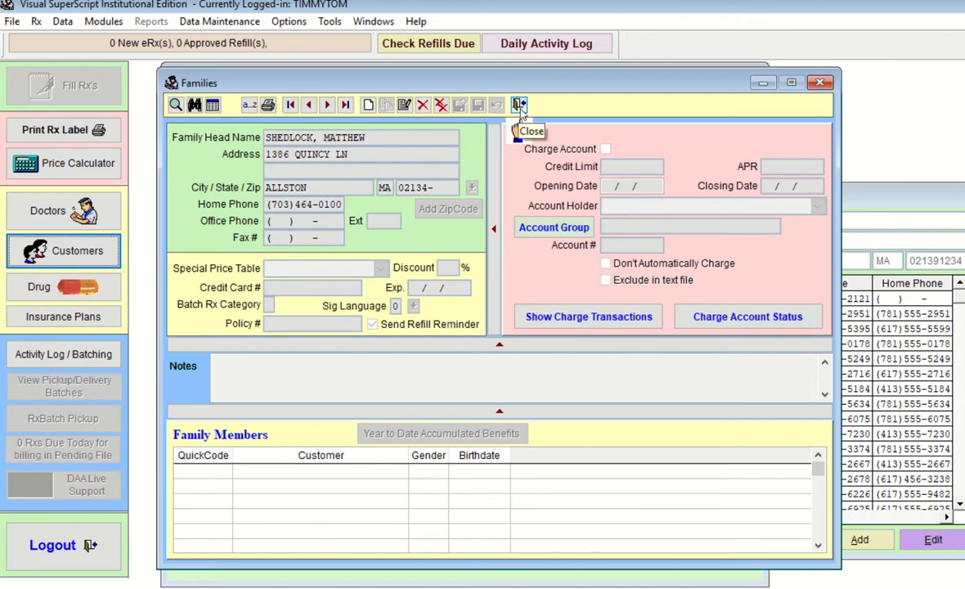
click(519, 105)
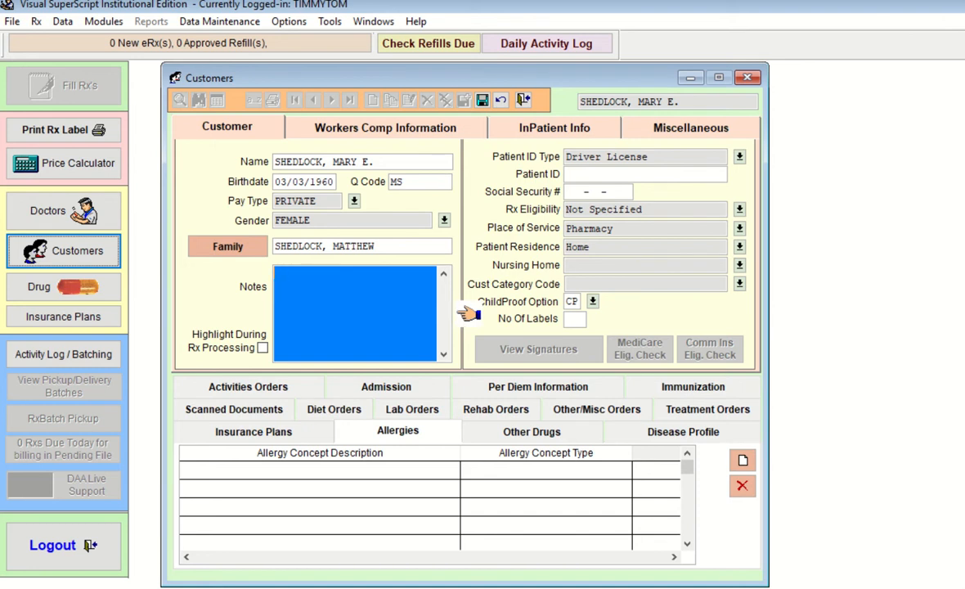
Type 'Patient is hard of hearing in left ear.' in the customer's Notes box
text(Patient is hard of hear)
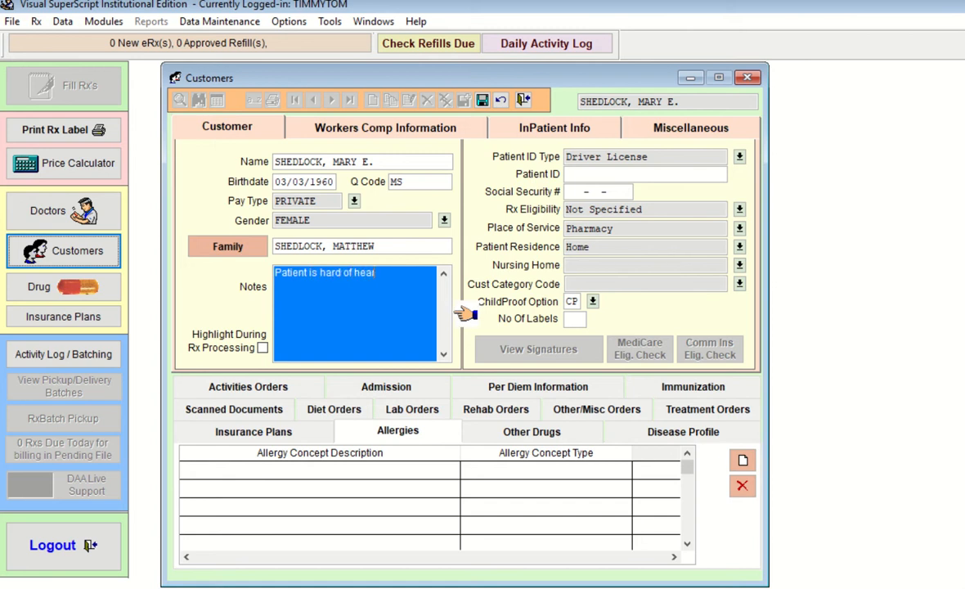
text(ing in left)
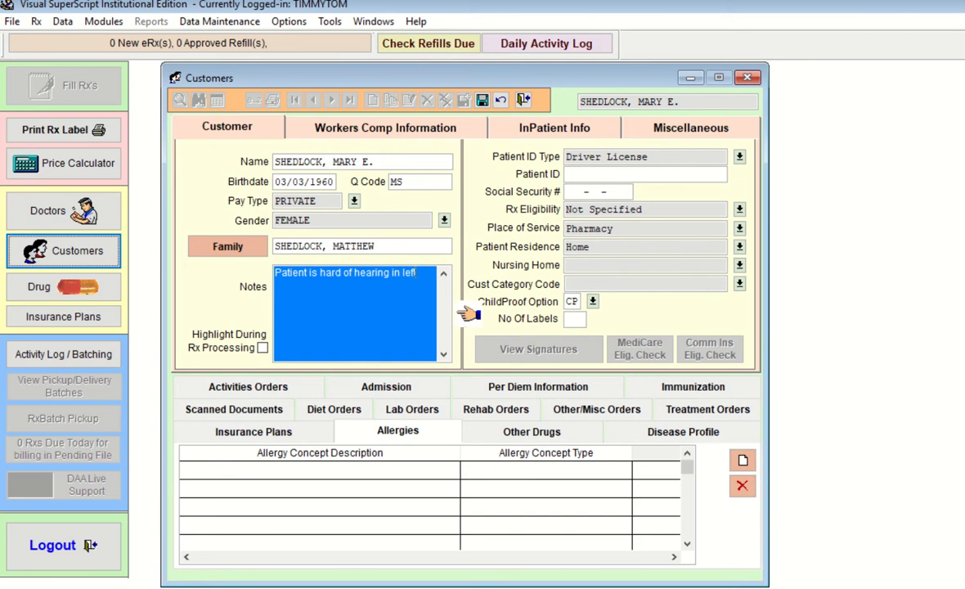
text( ear.)
Enter the driver licence number as Patient ID and set Rx Eligibility to Dependent Parent
click(583, 172)
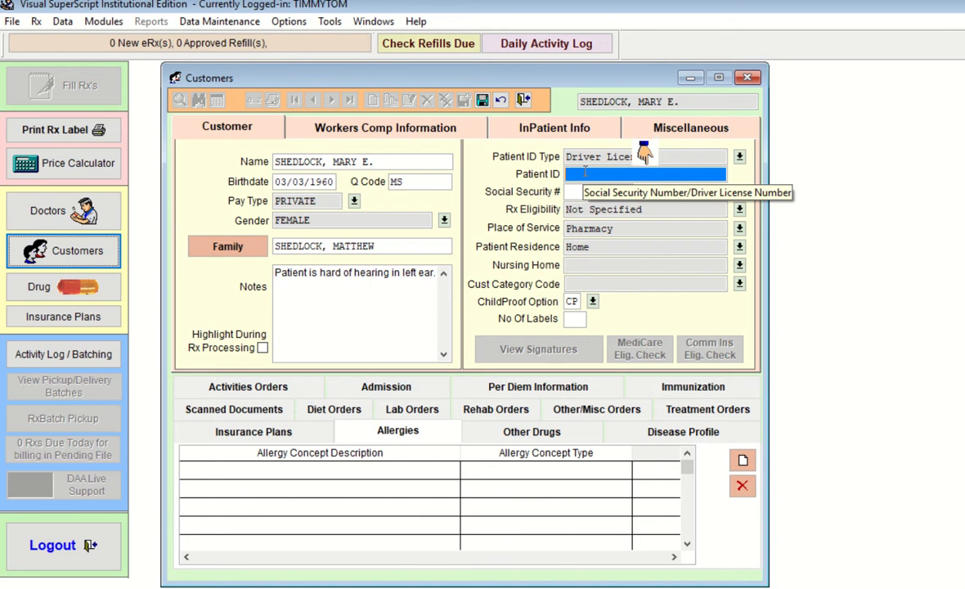
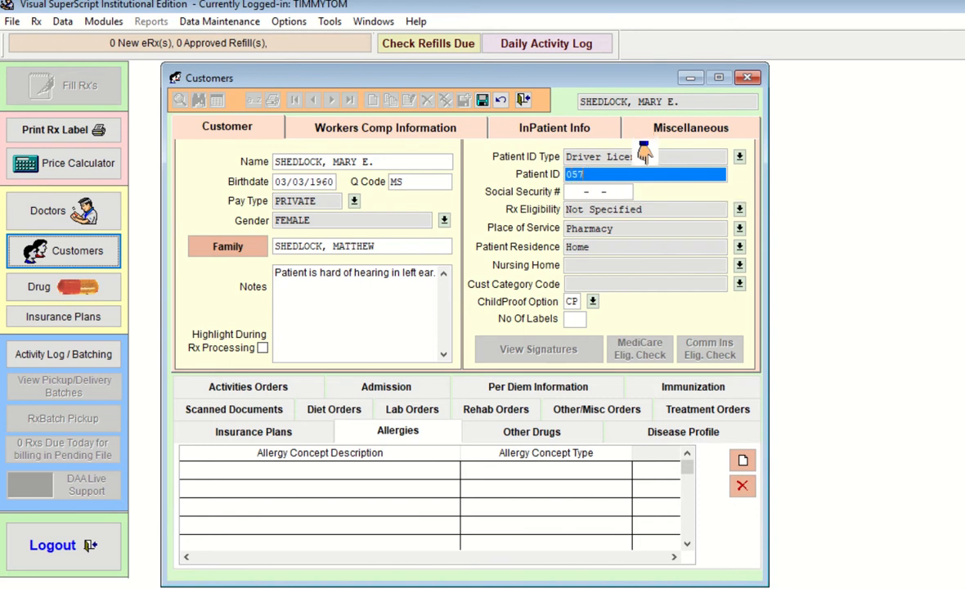
click(739, 210)
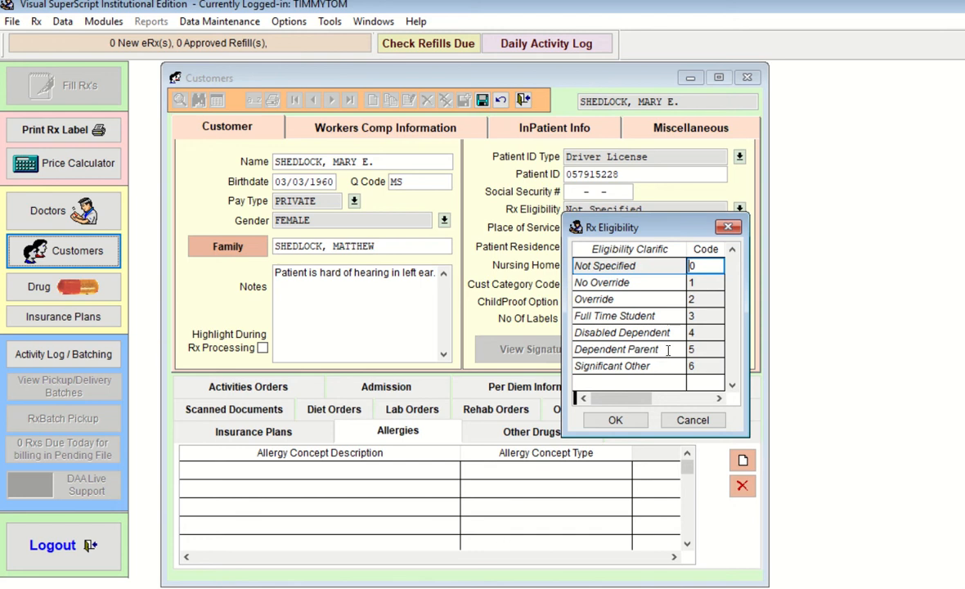
click(667, 350)
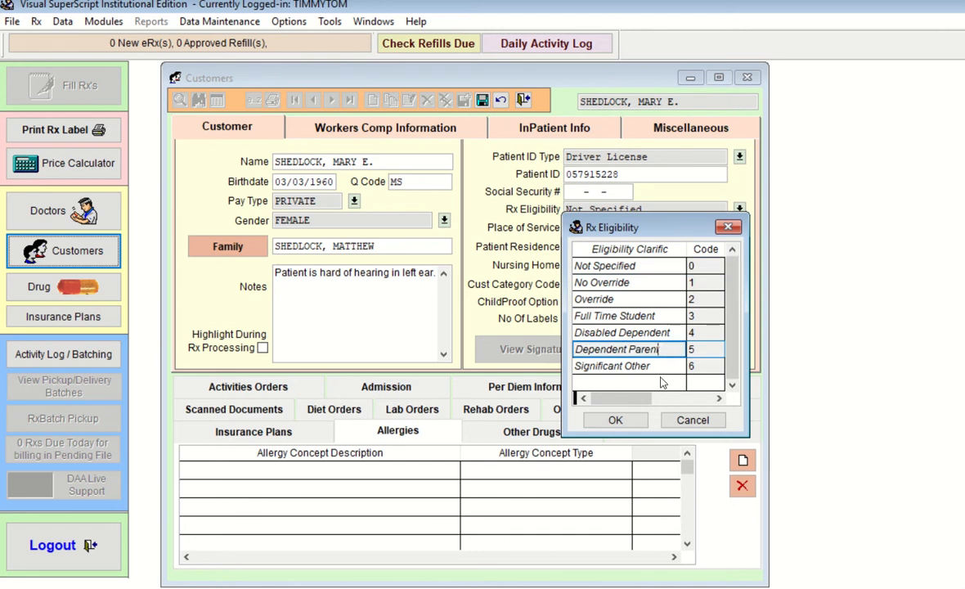
click(615, 420)
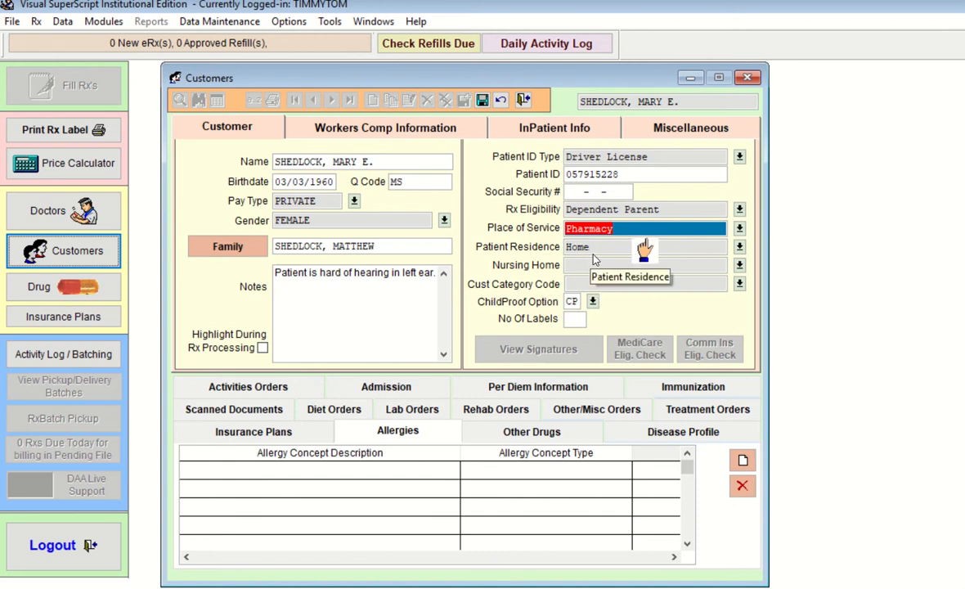
Keep the ChildProof option at CP after trying EZ Open, and set No Of Labels to 1
click(716, 252)
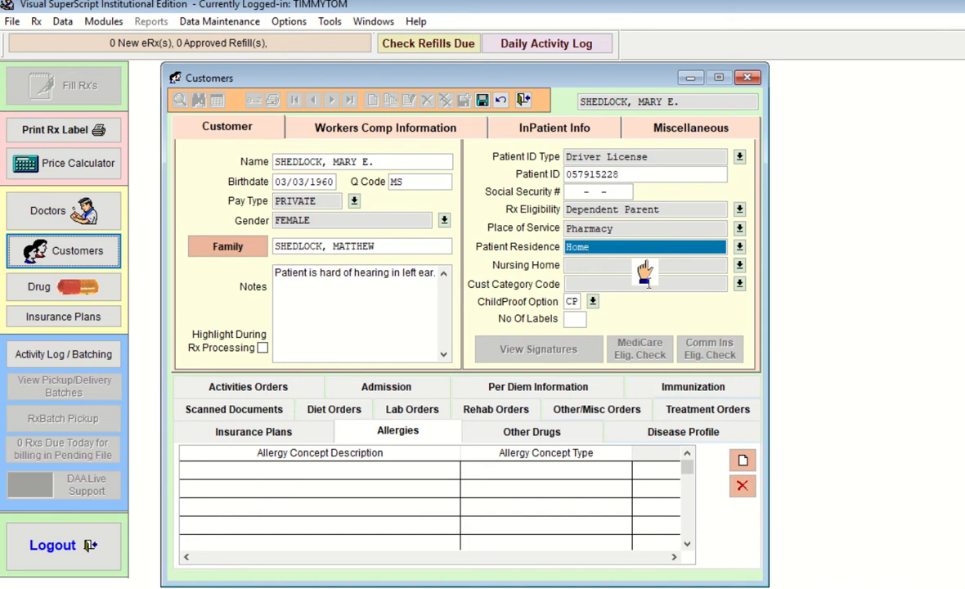
click(595, 303)
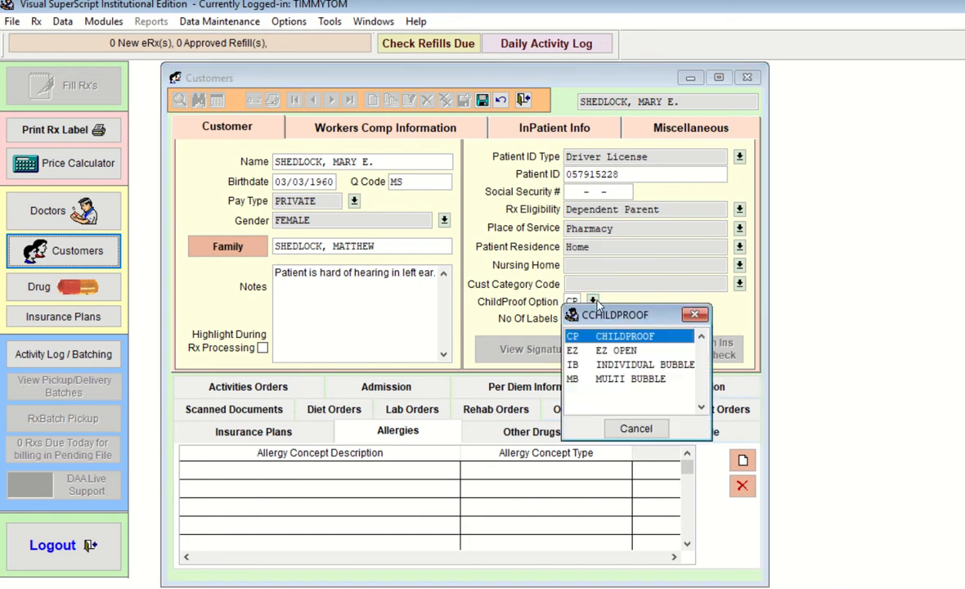
click(614, 350)
click(636, 429)
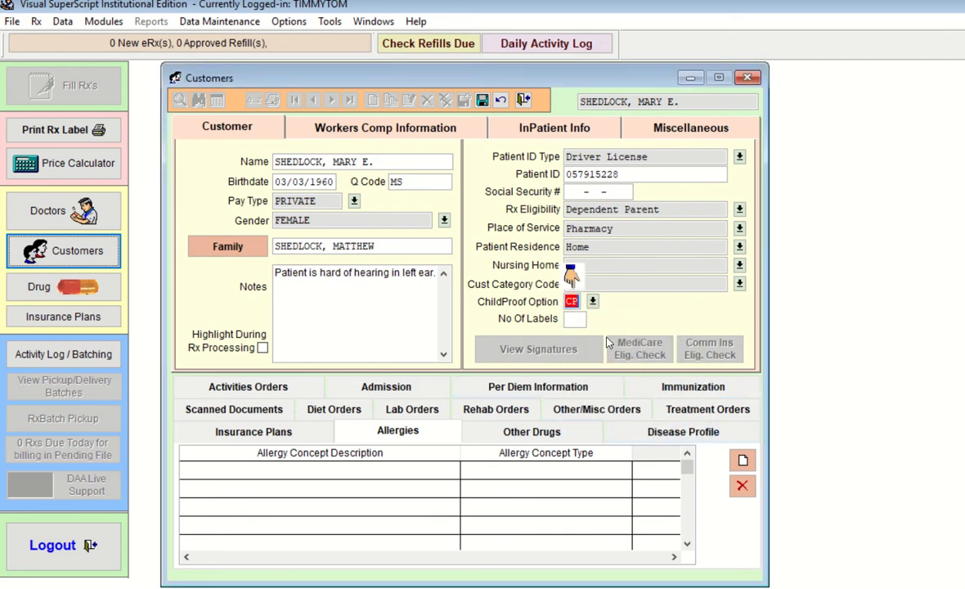
click(593, 301)
double_click(610, 349)
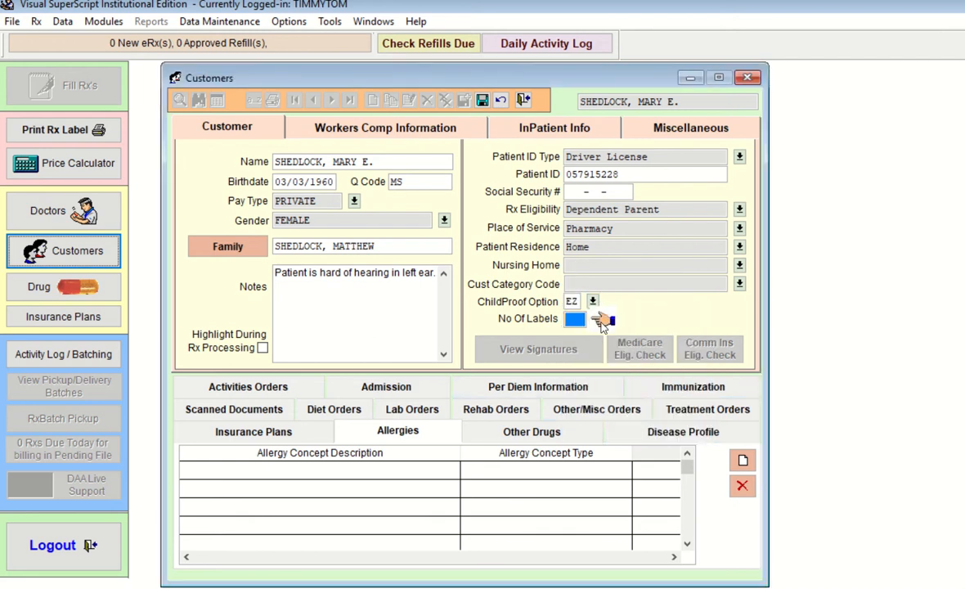
click(593, 302)
double_click(602, 336)
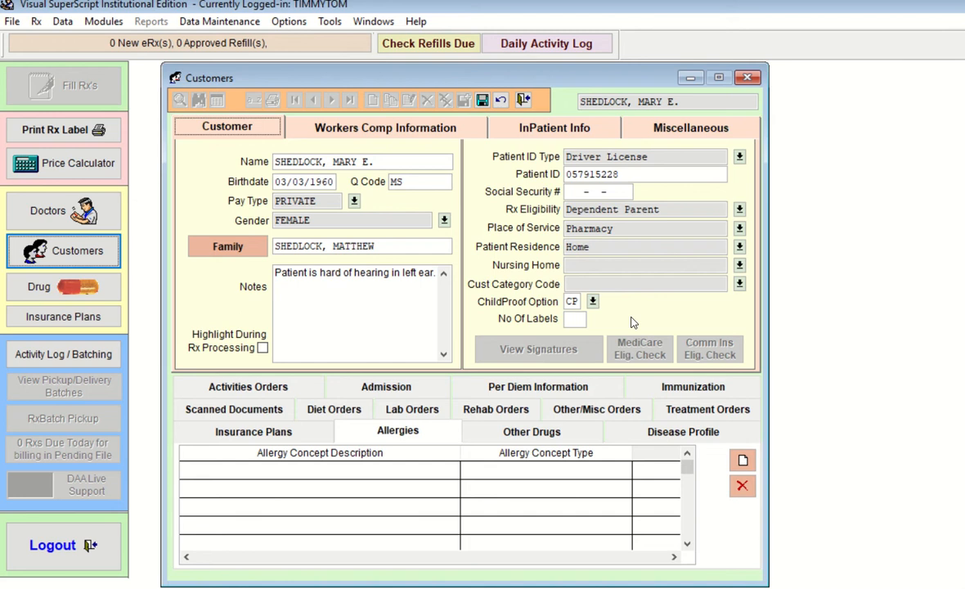
click(579, 320)
text(1)
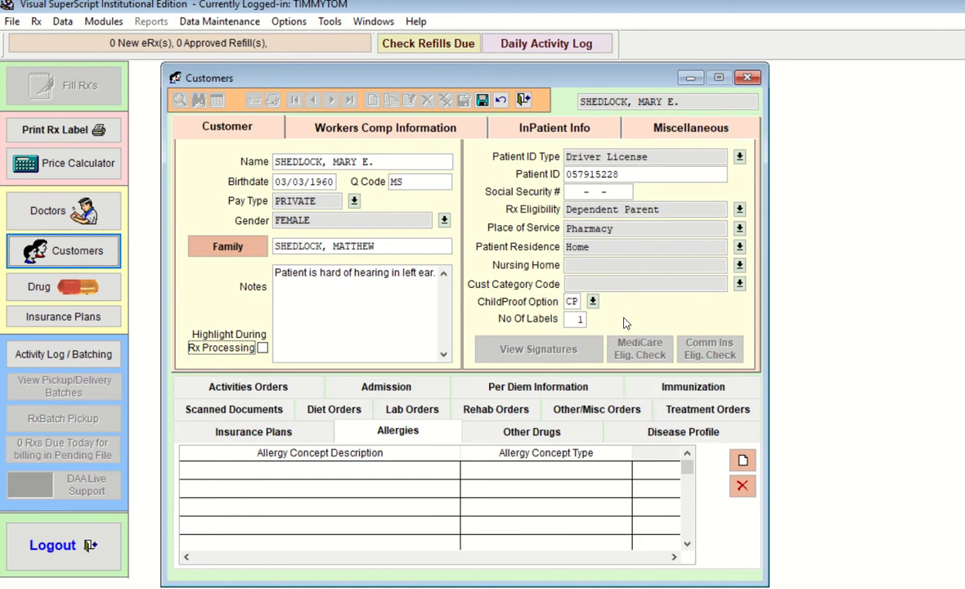
Look over the customer's Other Drugs, Disease Profile and Allergies tabs
click(528, 432)
click(626, 441)
click(579, 438)
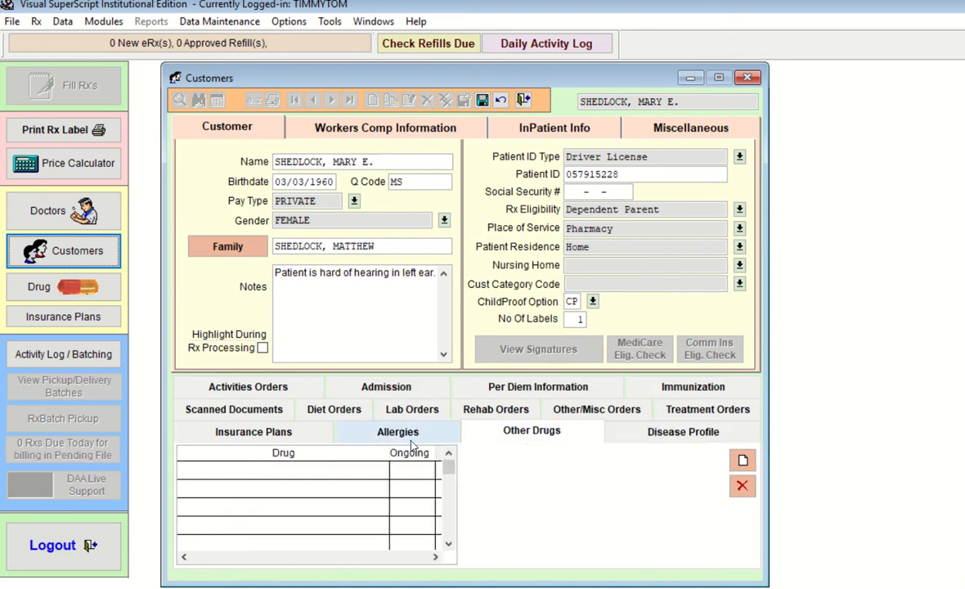
click(399, 435)
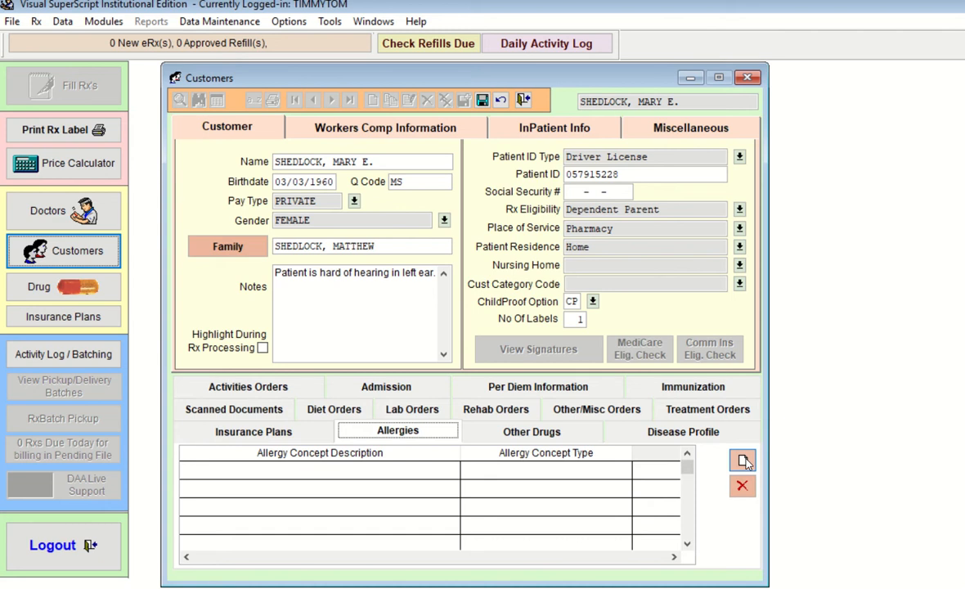
Add MORPHINE to the customer's allergies using the Allergen Lookup search 'MOR'
click(742, 460)
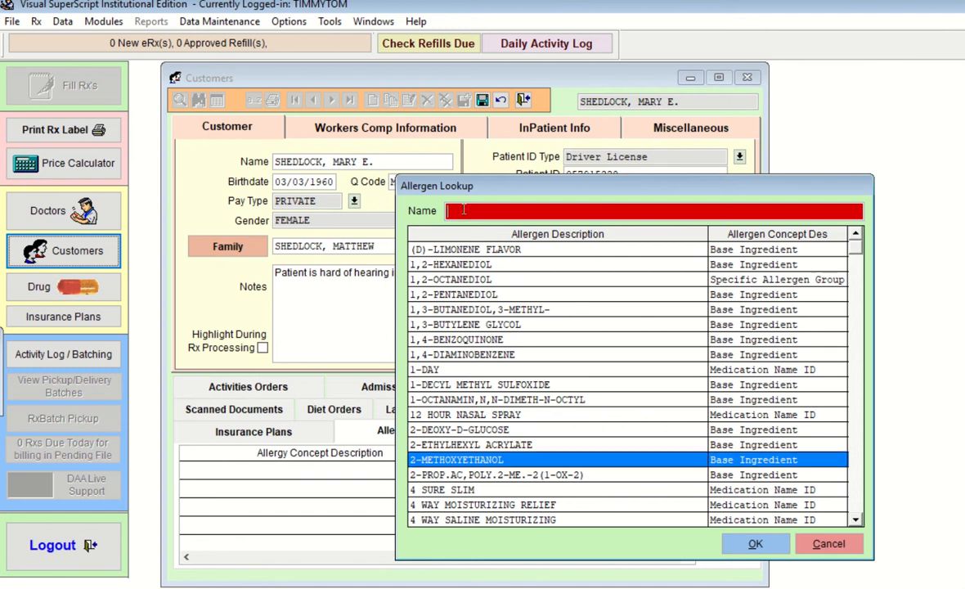
text(MOR)
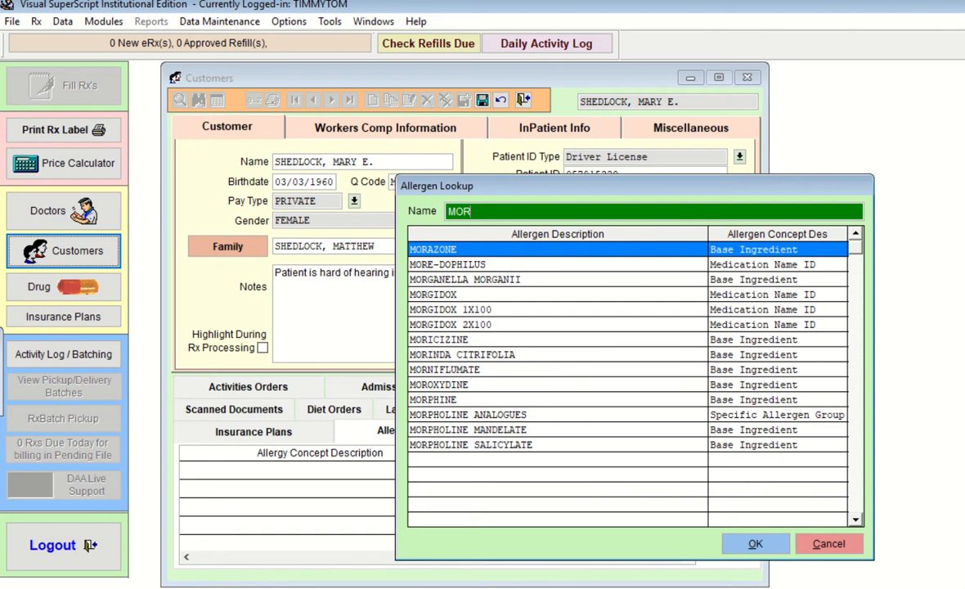
click(481, 401)
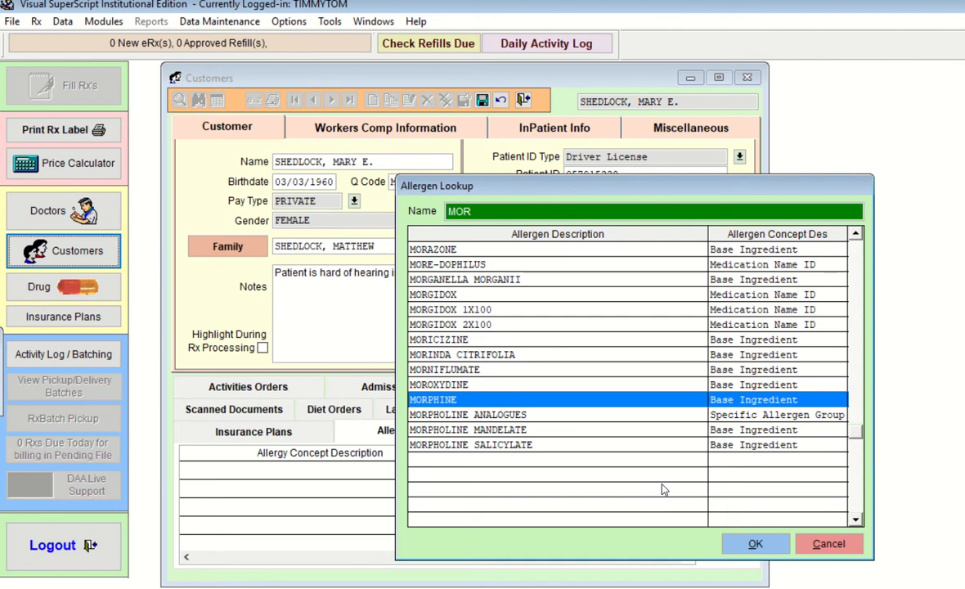
click(757, 544)
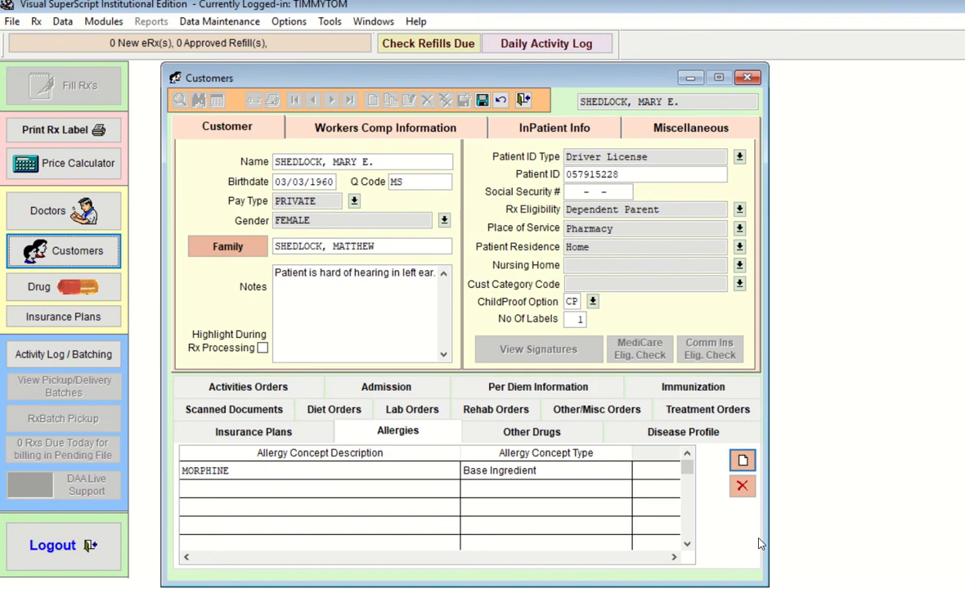
click(538, 438)
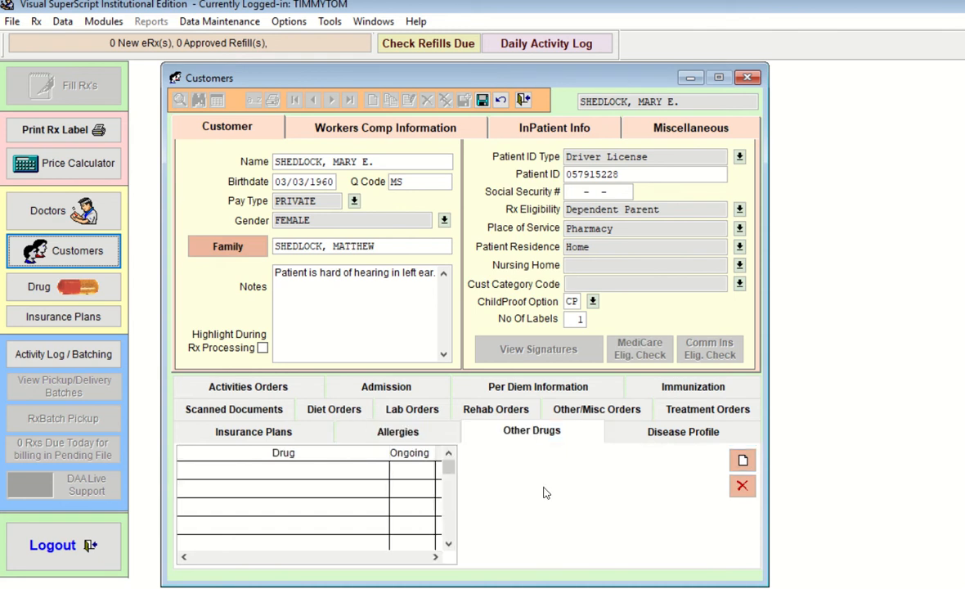
Add VITAMIN E 400 UNIT SOFTGEL, found by searching 'VIT', as an ongoing other drug
click(743, 461)
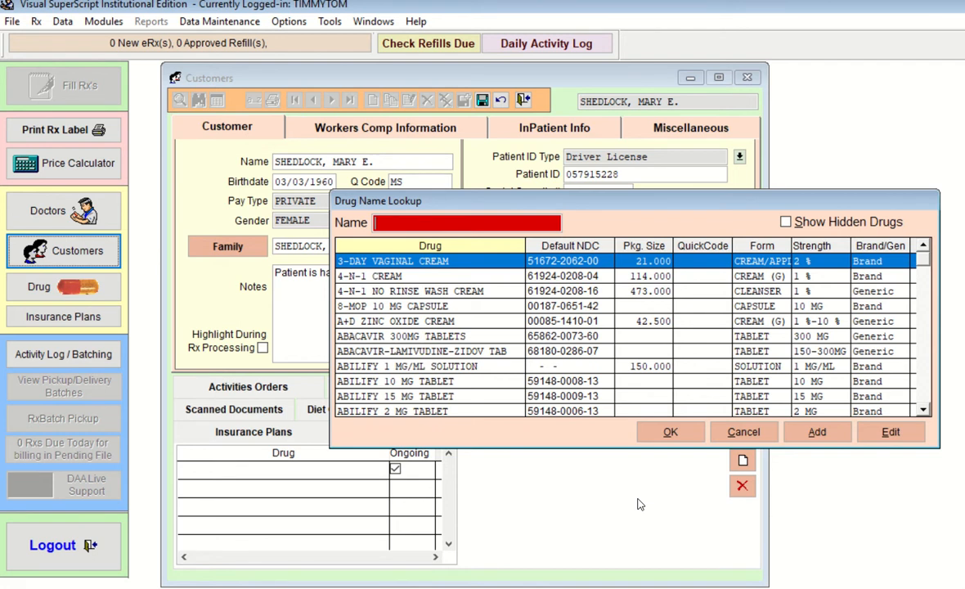
text(VIT)
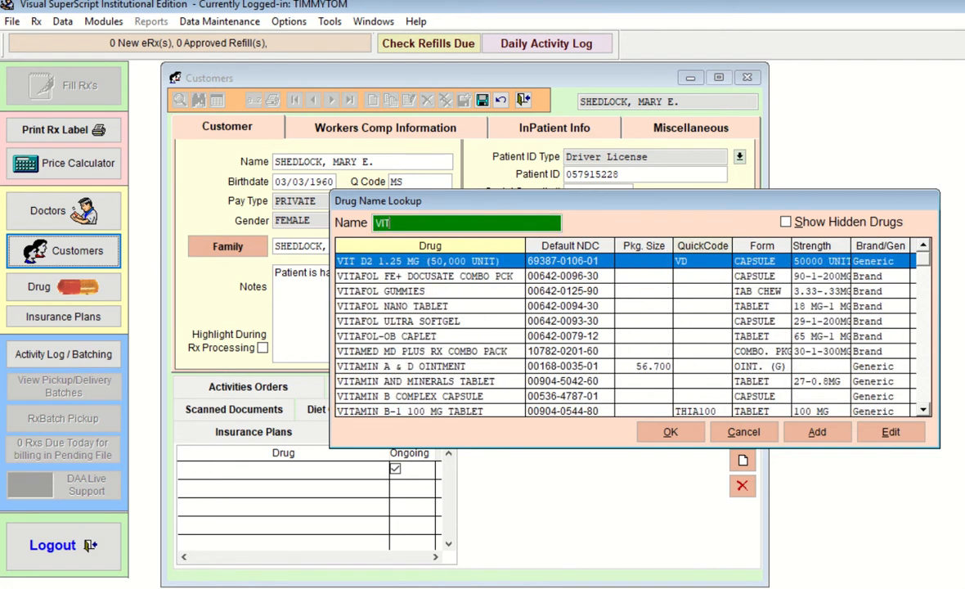
key(Down)
key(Down)
key(Down)
key(Down)
key(Down)
key(Down)
key(Down)
key(Down)
key(Down)
key(Down)
key(Down)
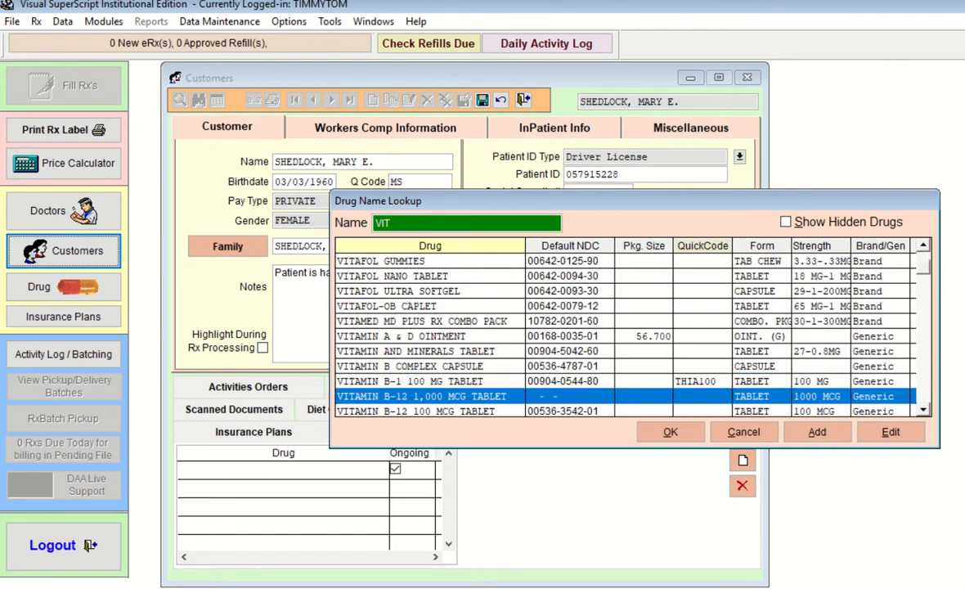
key(Down)
key(Down)
key(Down)
key(Down)
key(Down)
key(Down)
key(Down)
key(Down)
key(Down)
key(Down)
key(Down)
key(Down)
key(Down)
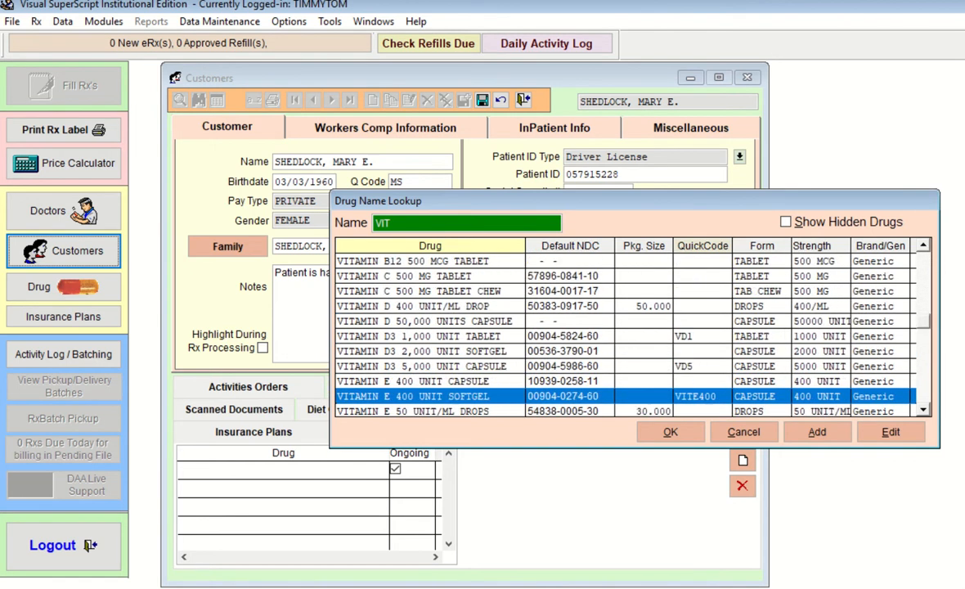
key(Down)
key(Up)
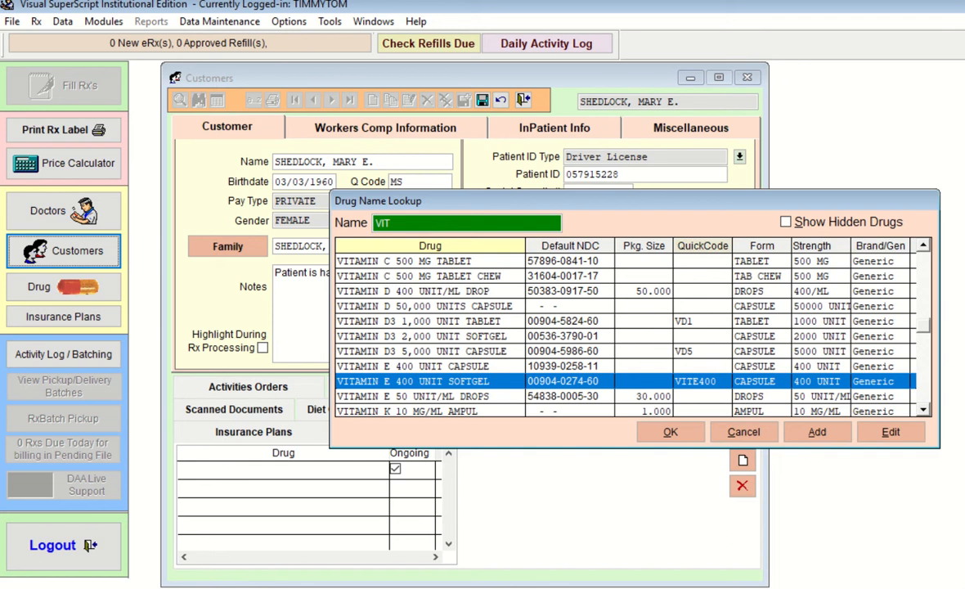
key(Return)
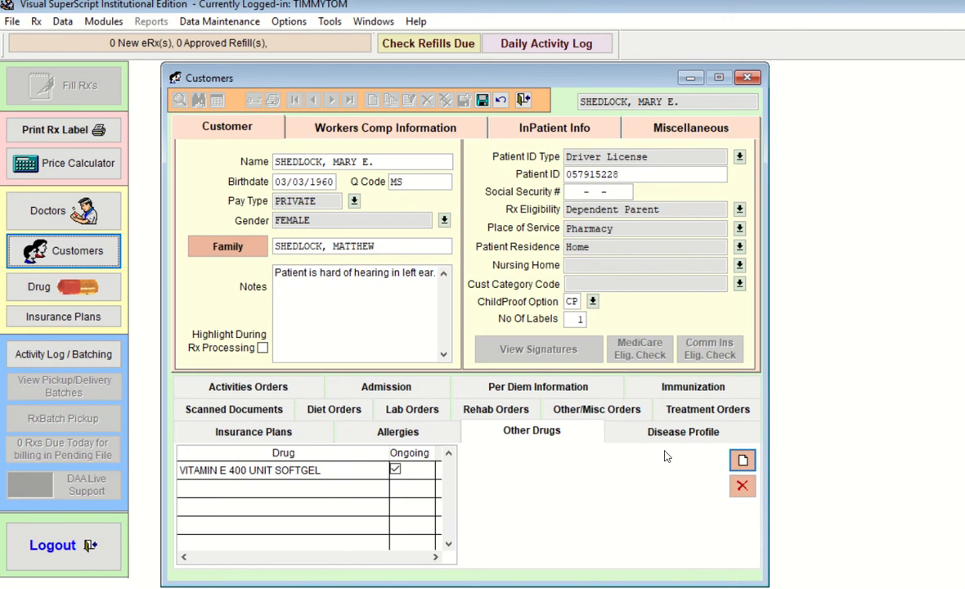
click(675, 432)
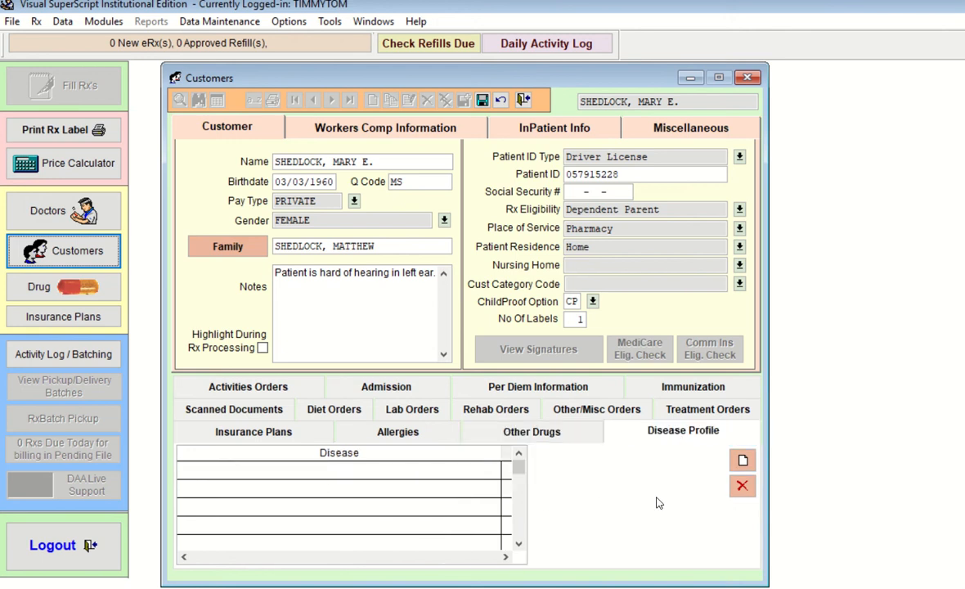
click(743, 462)
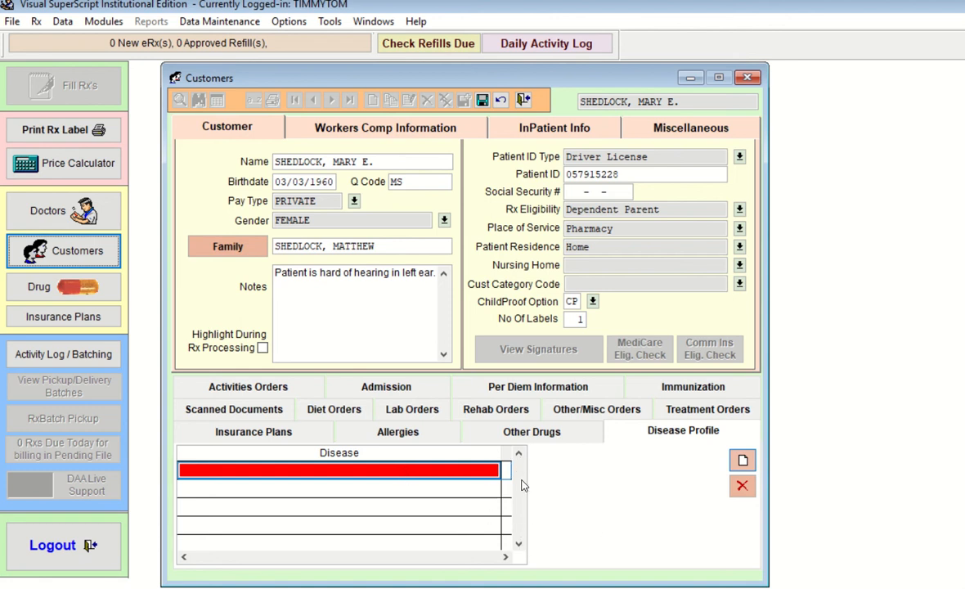
click(744, 467)
click(483, 101)
click(399, 303)
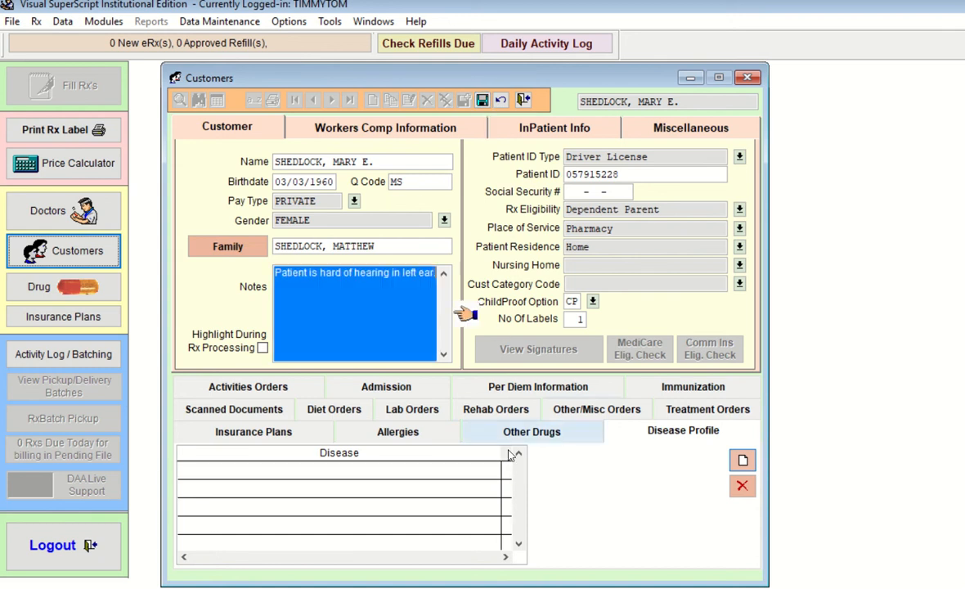
click(661, 435)
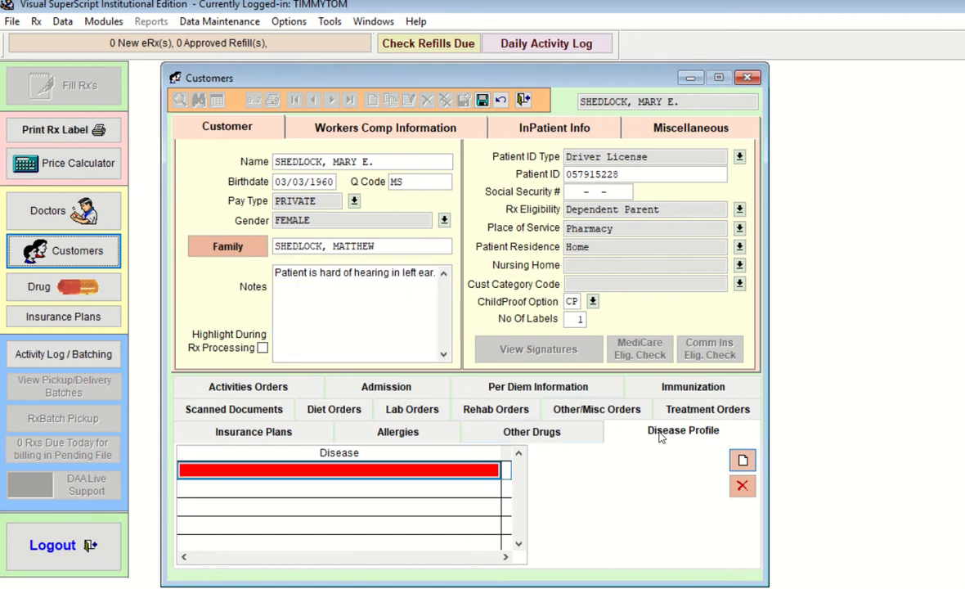
click(483, 472)
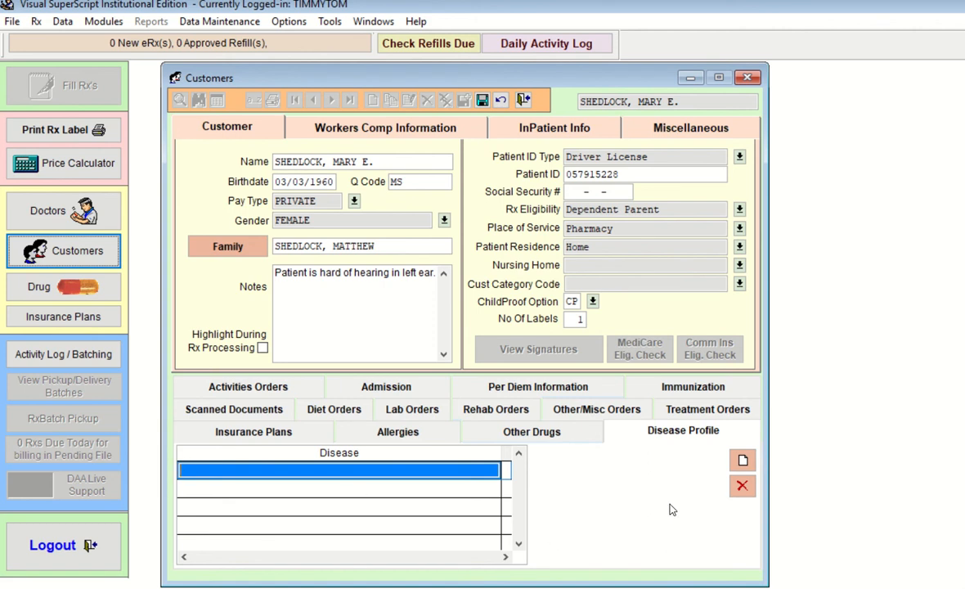
click(743, 460)
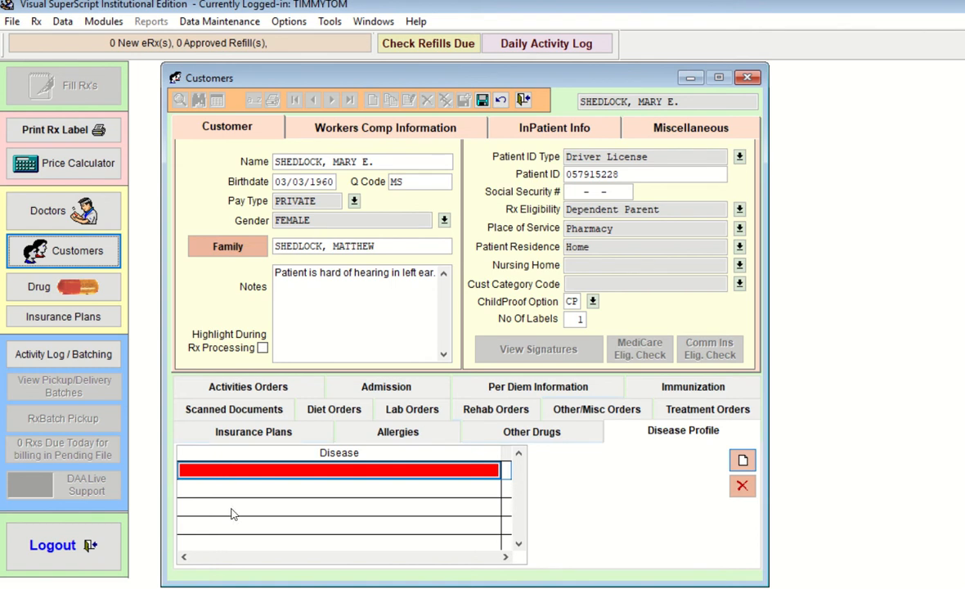
click(468, 473)
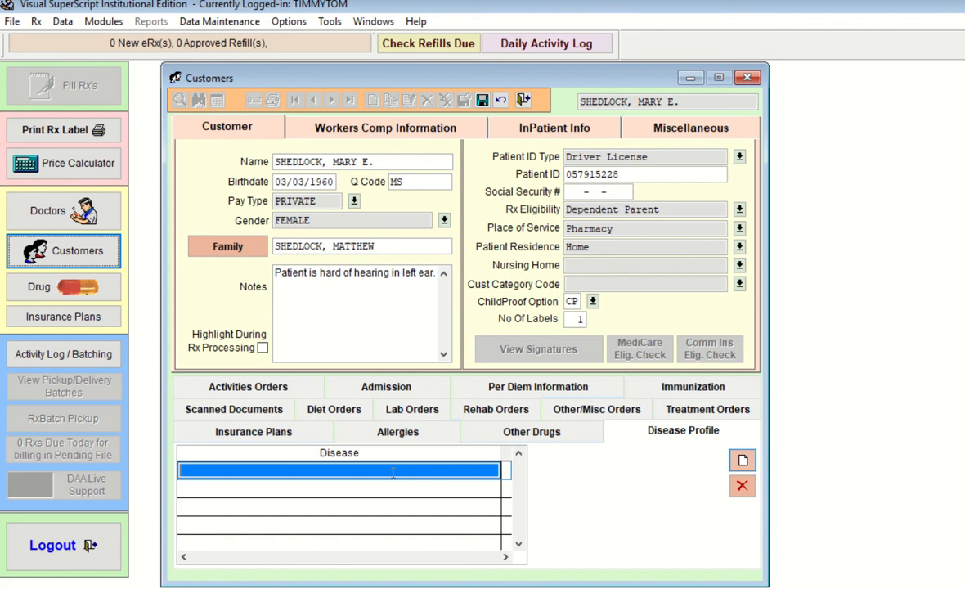
key(XF86AudioLowerVolume)
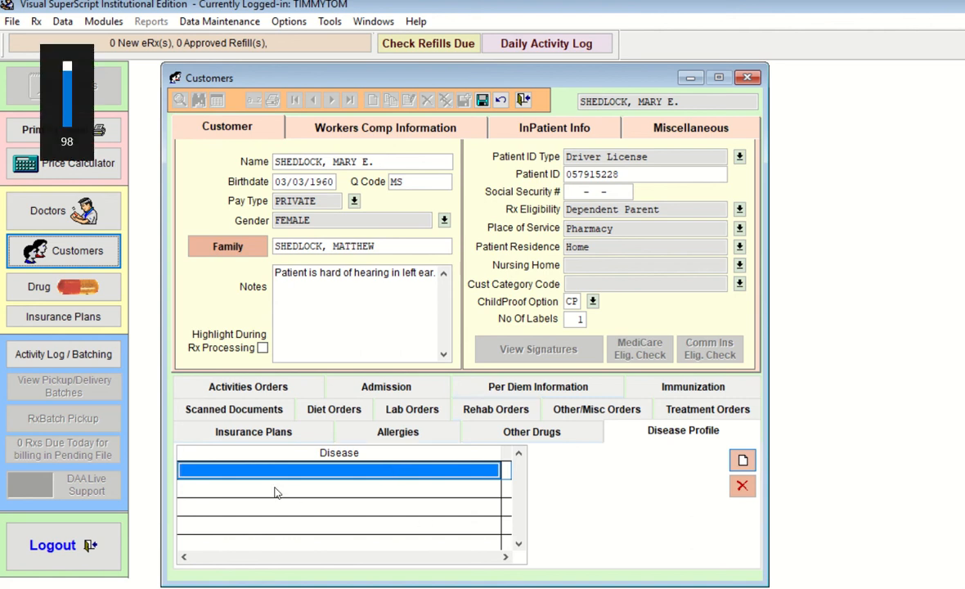
key(XF86AudioLowerVolume)
Open the CDIAGCODE disease picklist from the Disease grid row's context menu
right_click(240, 473)
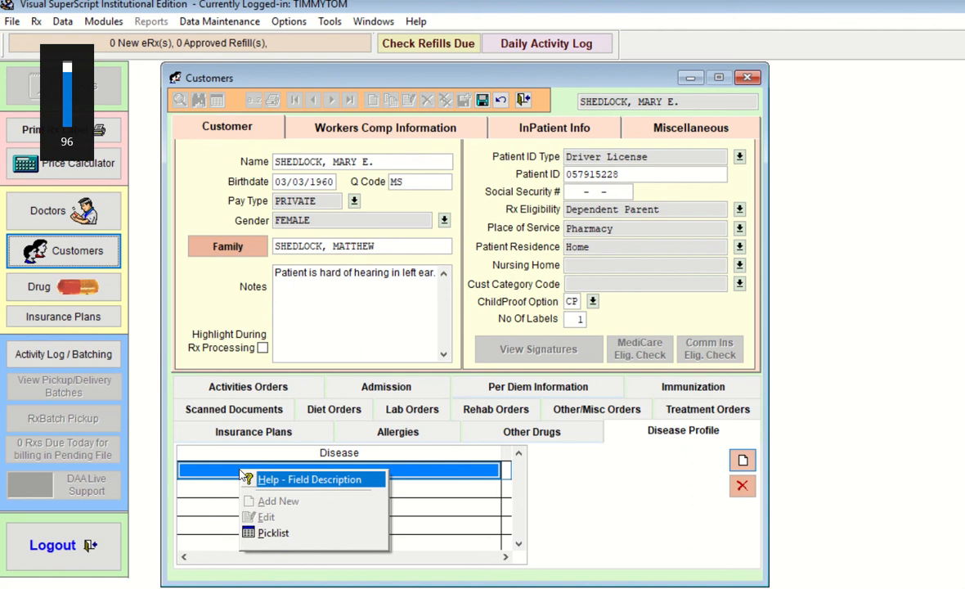
click(290, 505)
right_click(278, 473)
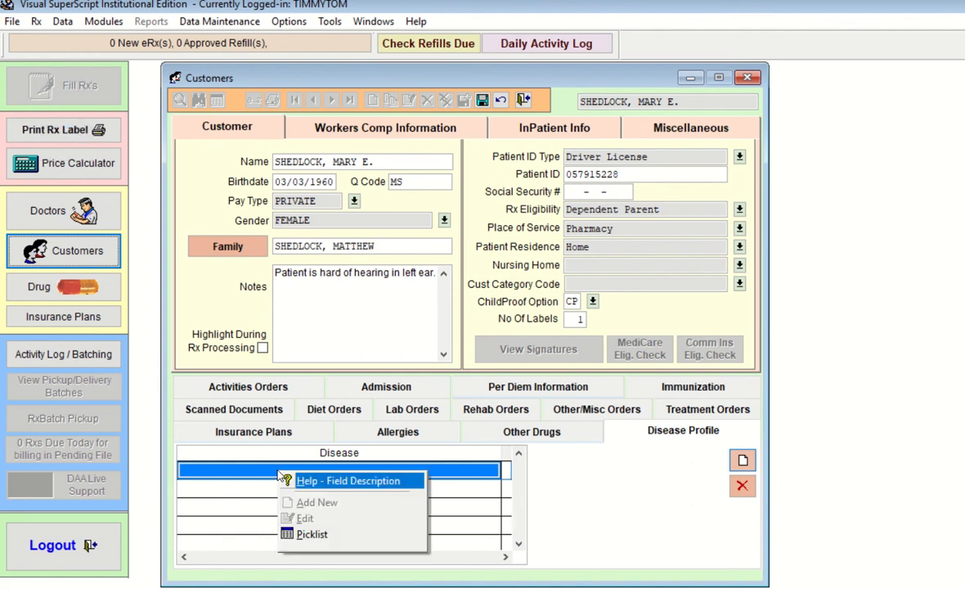
click(219, 505)
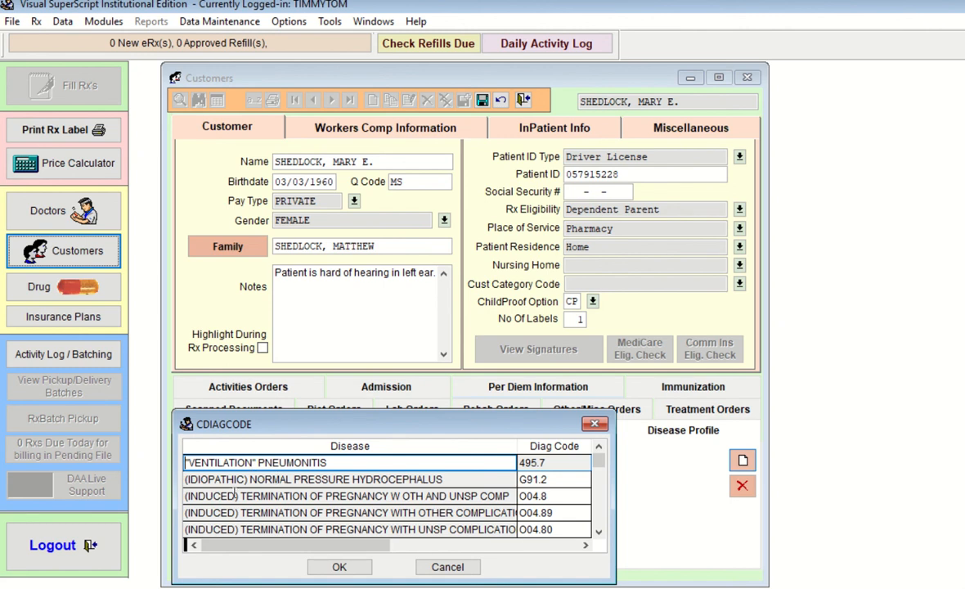
Search 'dia' in the diagnosis list and choose DIABETES MELLITUS, code 250
text(d)
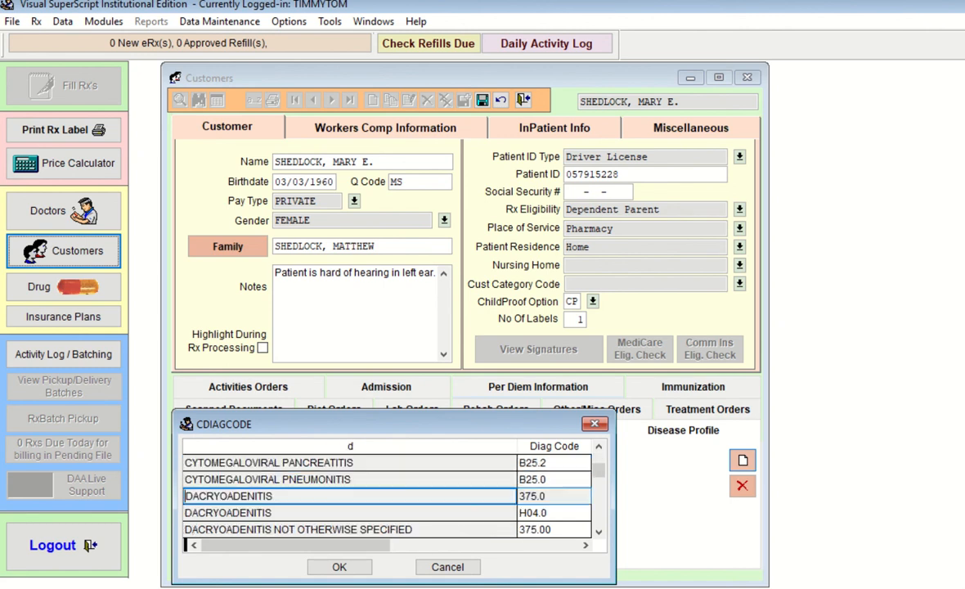
text(ia)
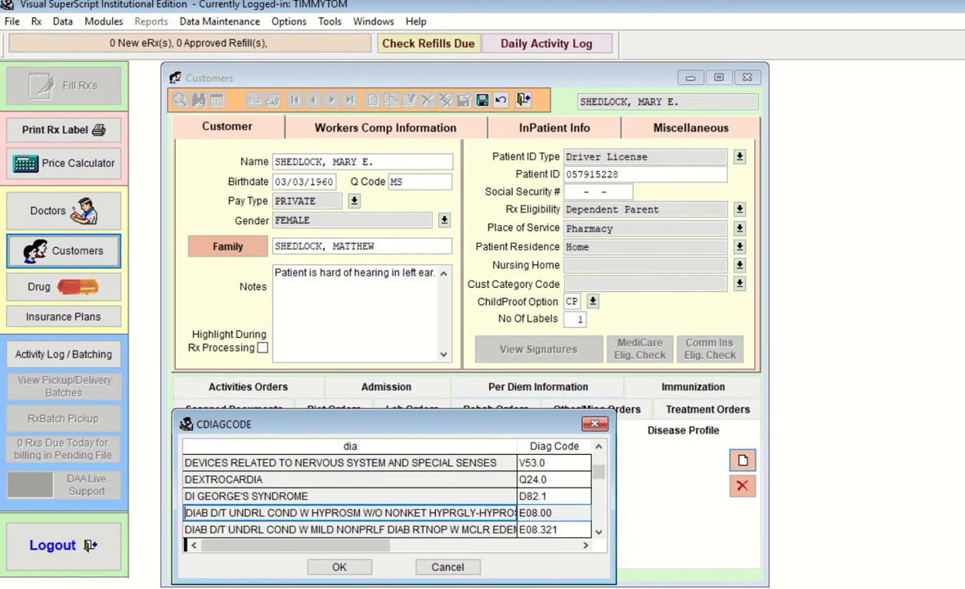
key(Down)
key(Down)
key(Down)
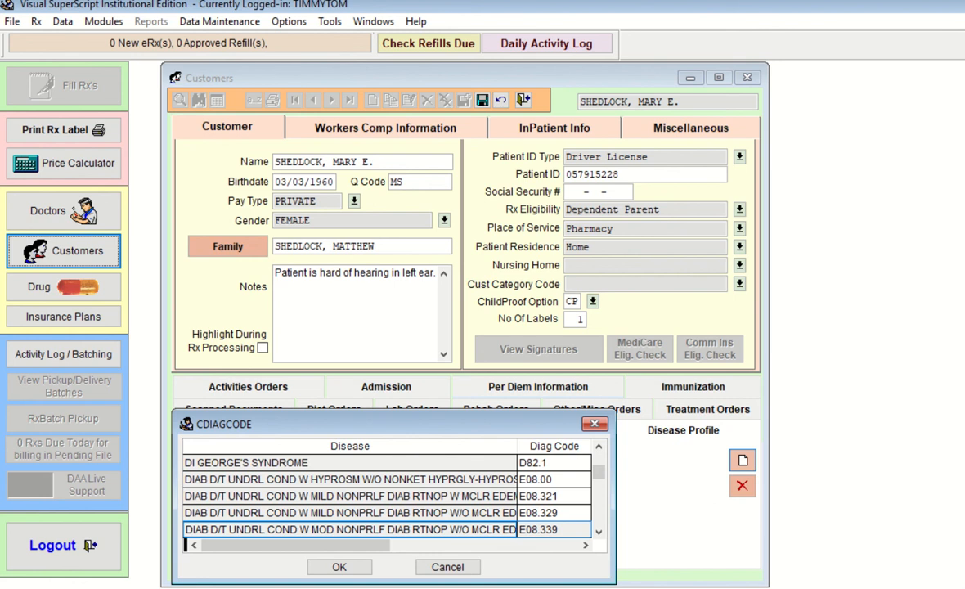
key(Down)
key(Down)
key(Down)
key(Down)
key(Down)
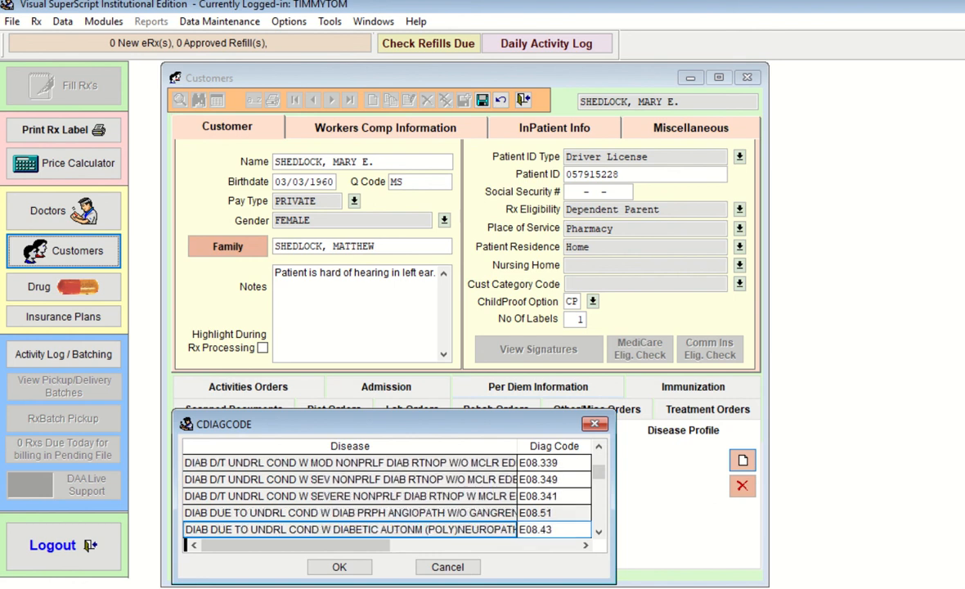
key(Down)
key(Down)
key(Down)
key(Down)
key(Down)
key(Down)
key(Down)
key(Down)
key(Down)
key(Down)
key(Down)
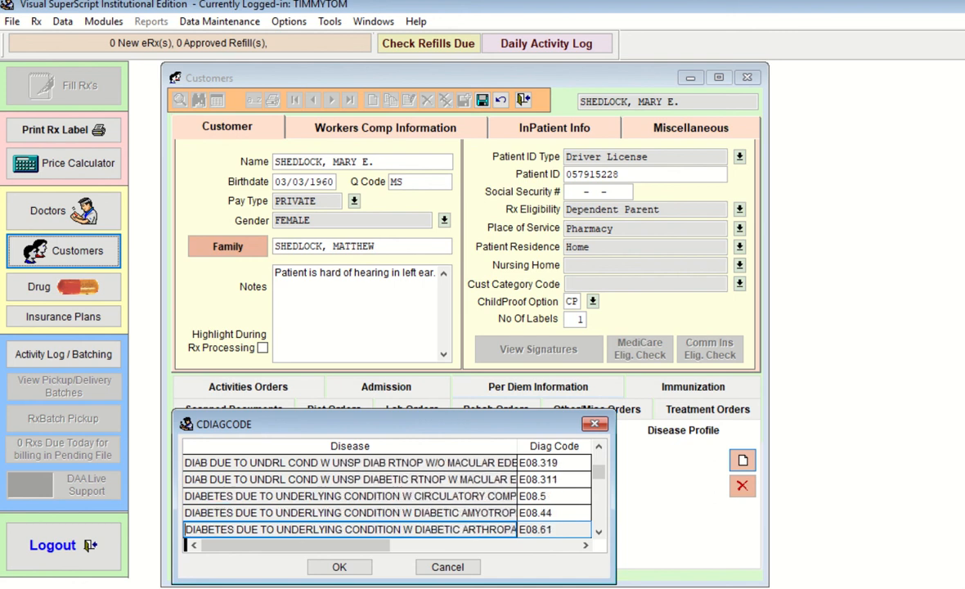
key(Down)
key(Down)
key(Down)
key(Down)
key(Down)
key(Down)
key(Down)
key(Down)
key(Down)
key(Down)
key(Down)
key(Down)
key(Down)
key(Down)
key(Down)
key(Down)
key(Down)
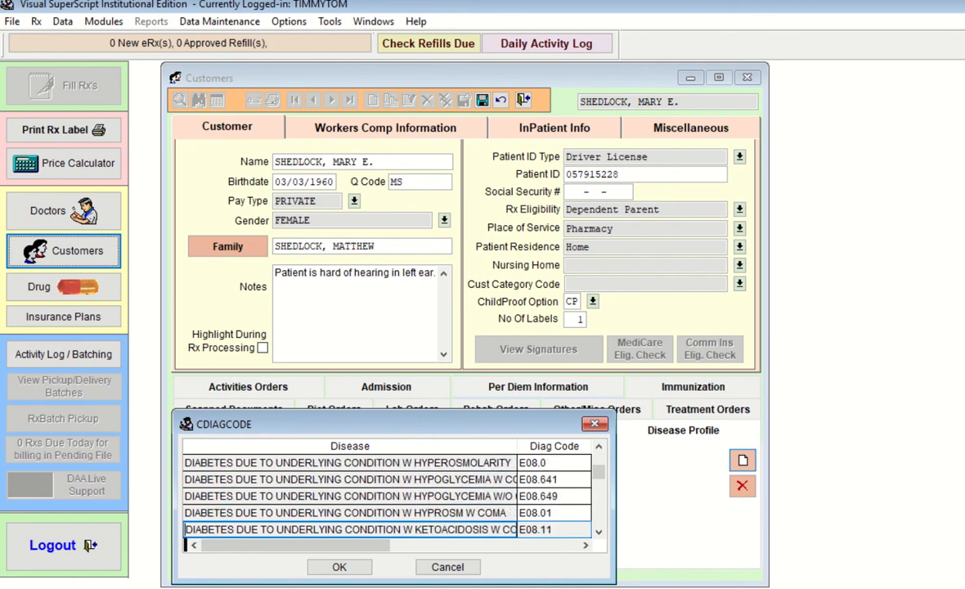
key(Down)
key(Down)
key(Down)
key(Down)
key(Down)
key(Down)
key(Down)
key(Down)
key(Down)
key(Down)
key(Down)
key(Down)
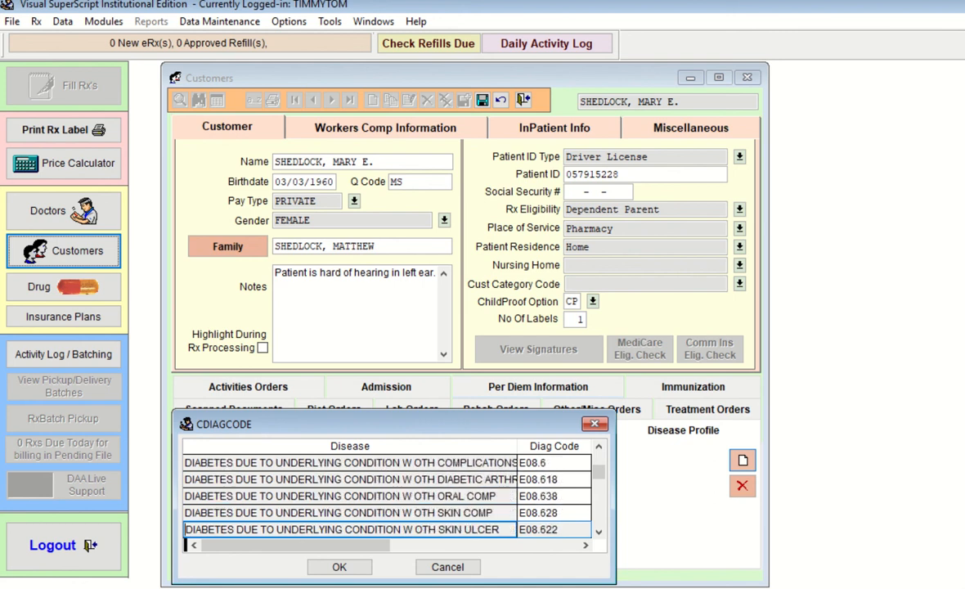
key(Down)
key(Down)
key(Down)
key(Down)
key(Down)
key(Down)
key(Down)
key(Down)
key(Down)
key(Down)
key(Down)
key(Down)
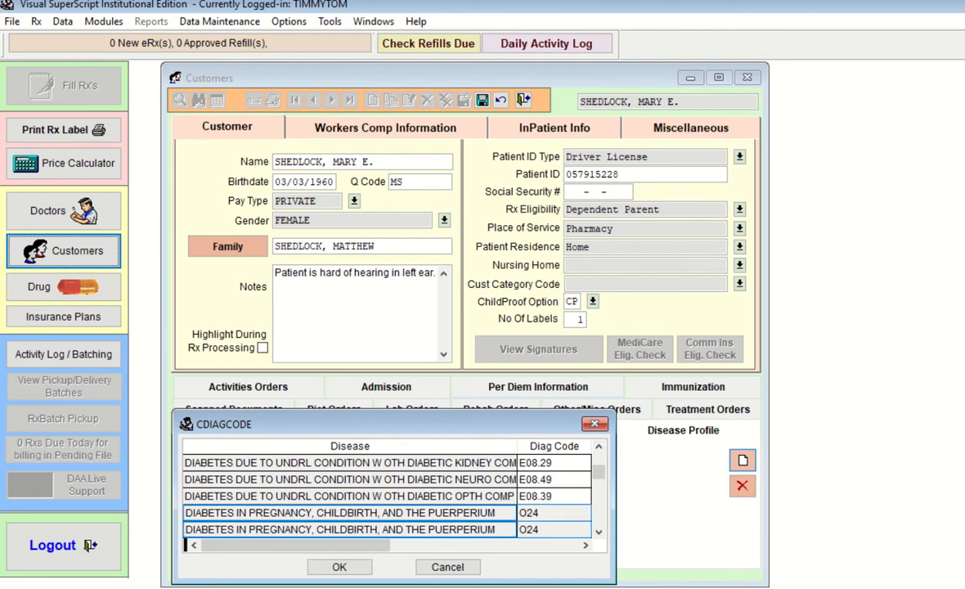
key(Down)
key(Down)
key(Down)
key(Down)
key(Up)
key(Up)
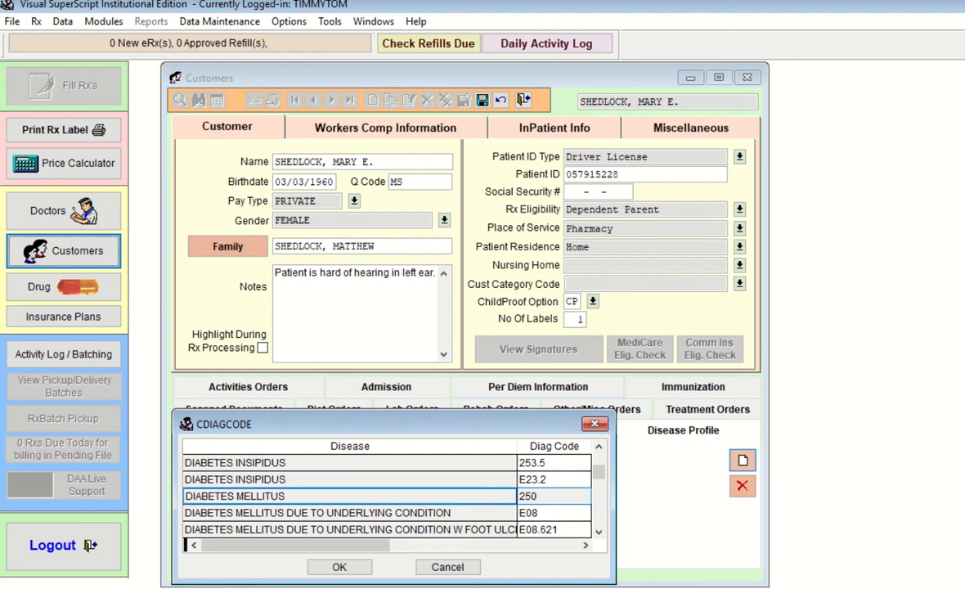
click(340, 567)
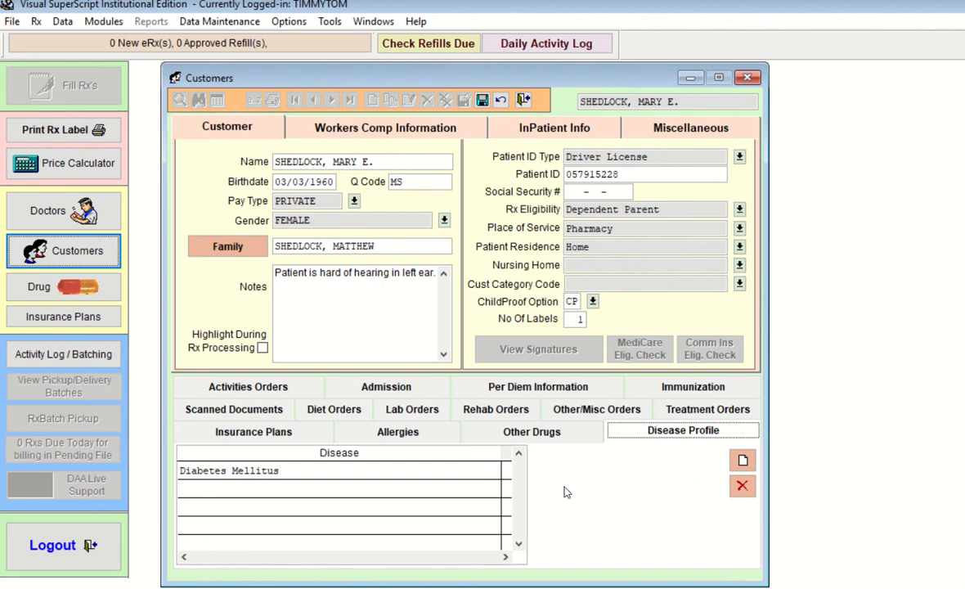
Open the customer's Families record
click(229, 247)
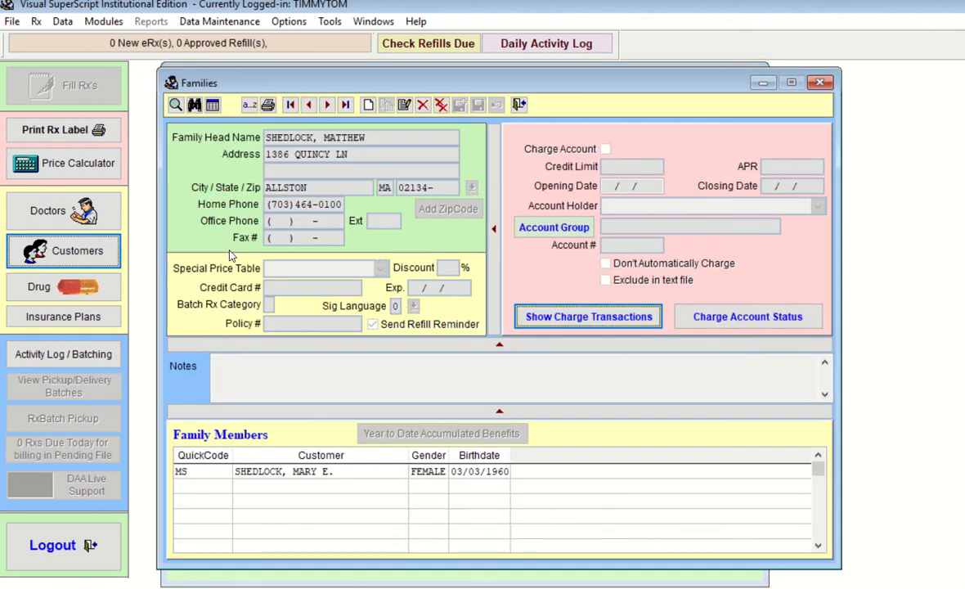
Close the Families window to get back to the Customers form
drag(669, 87, 671, 89)
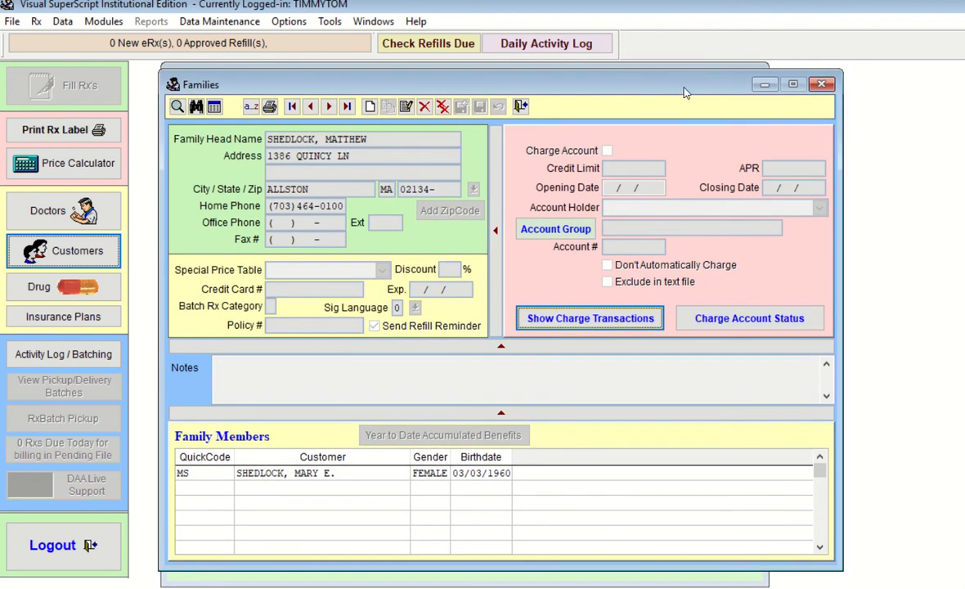
click(520, 107)
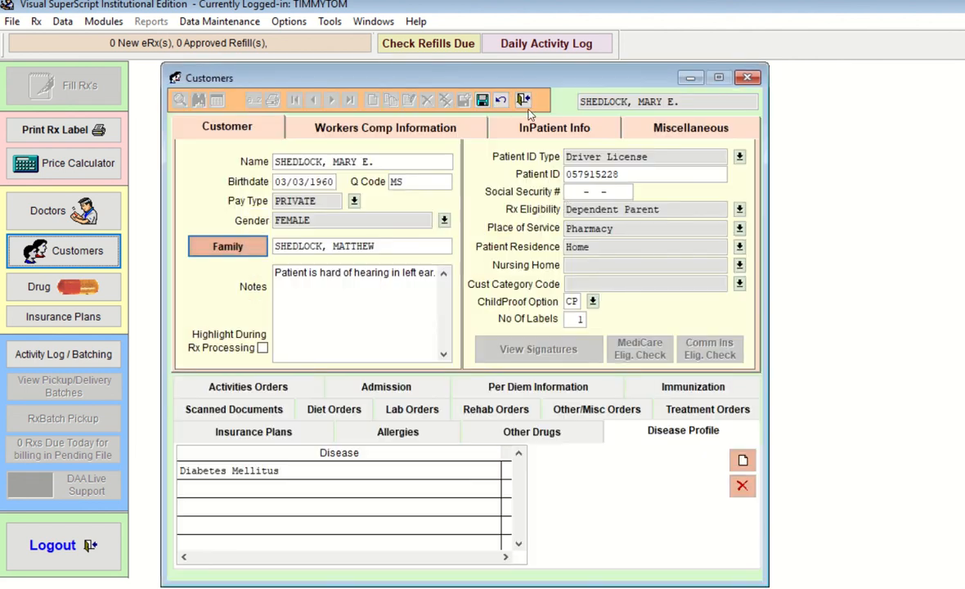
Review the MORPHINE allergy, Other Drugs list and Disease Profile entries
click(410, 439)
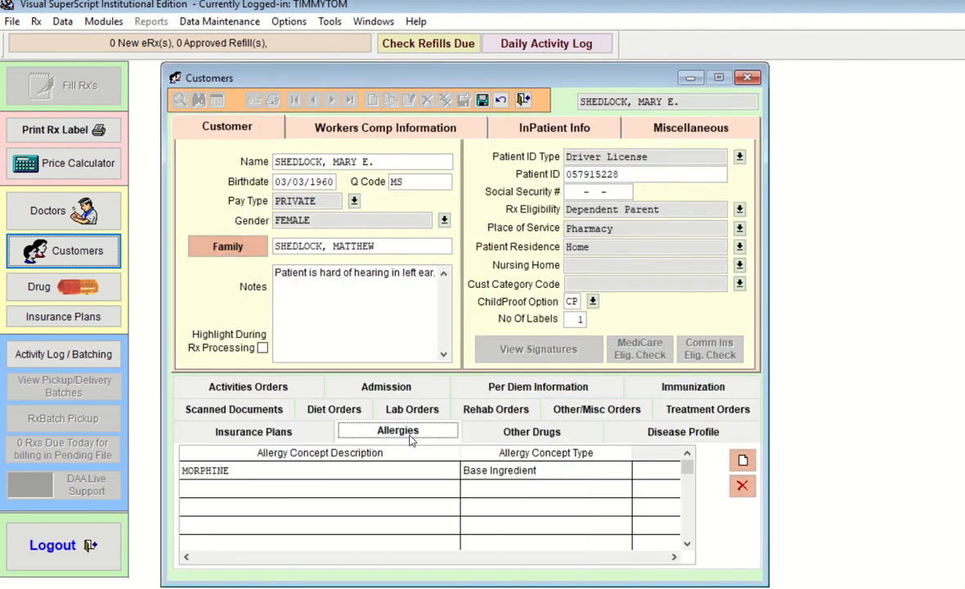
click(237, 470)
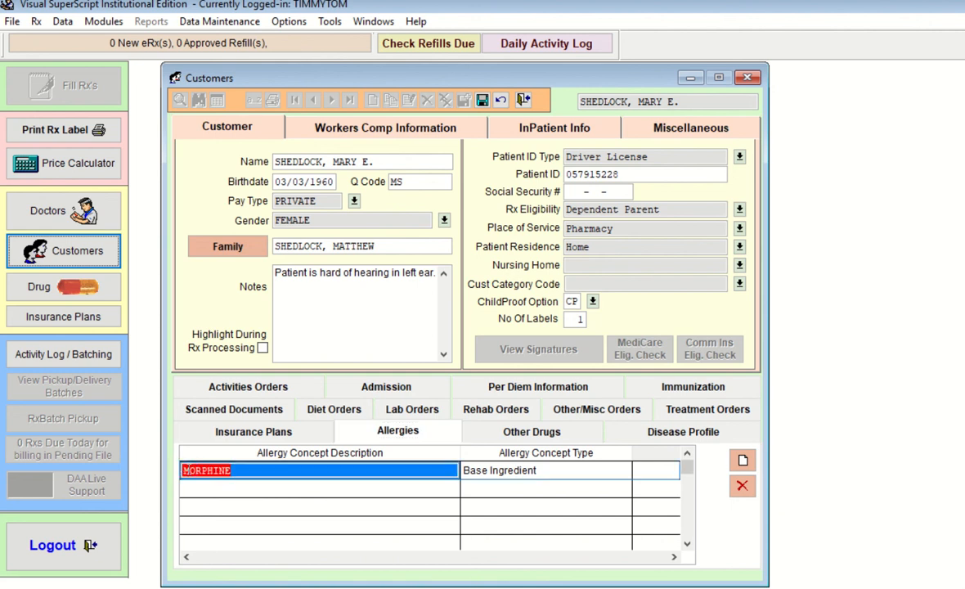
click(536, 431)
click(539, 439)
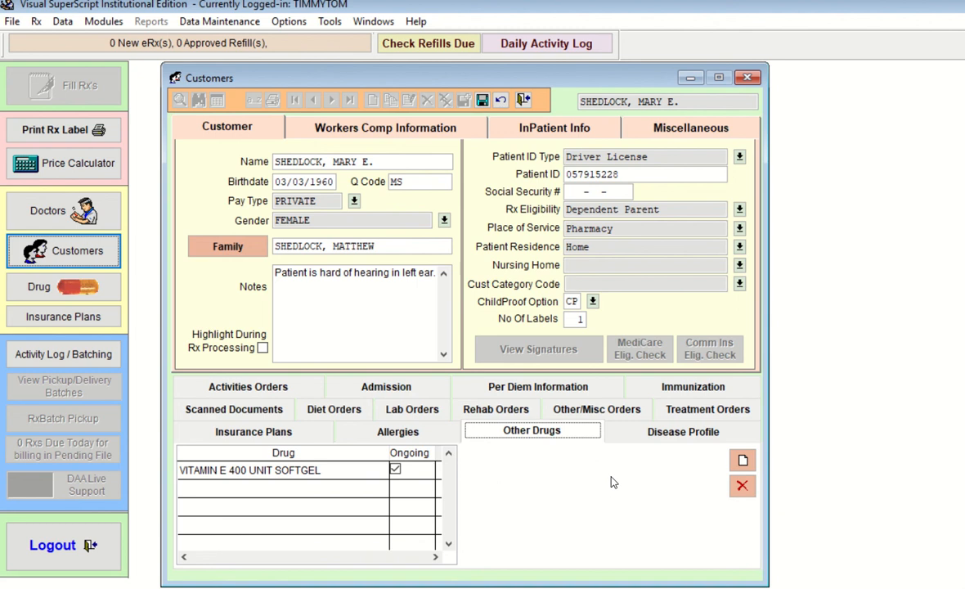
click(613, 433)
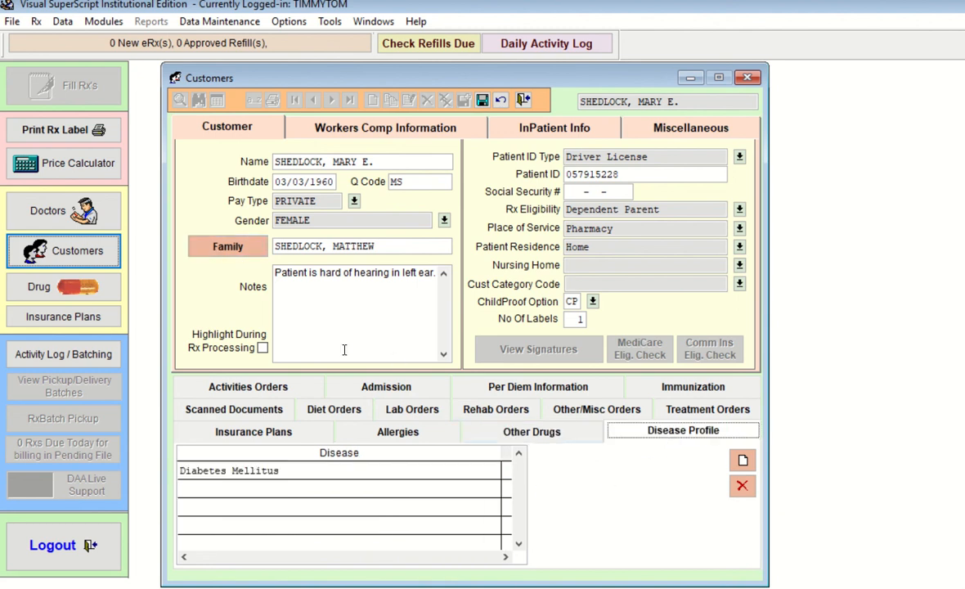
click(392, 443)
click(524, 432)
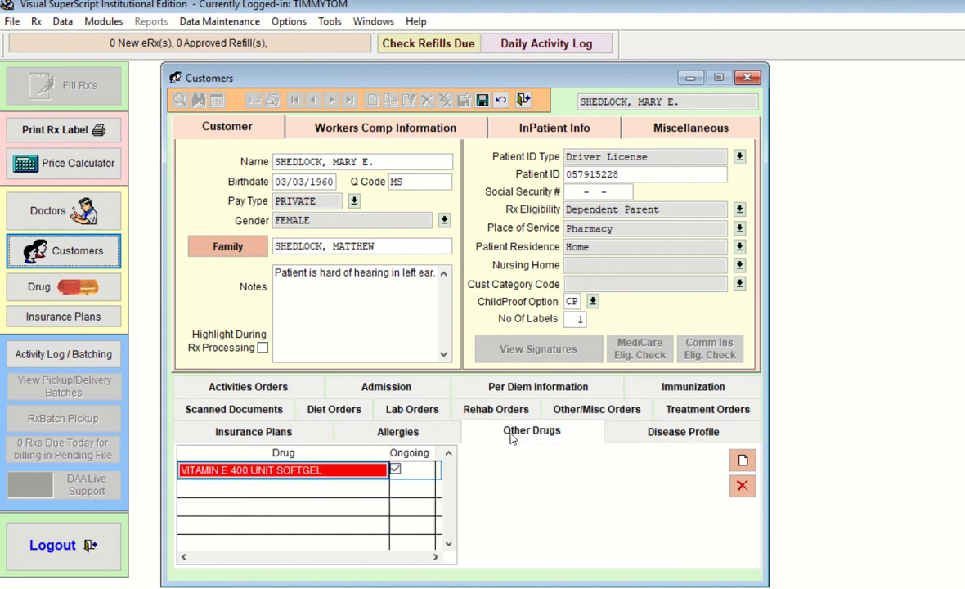
Save the completed customer record and start a new blank customer
click(654, 441)
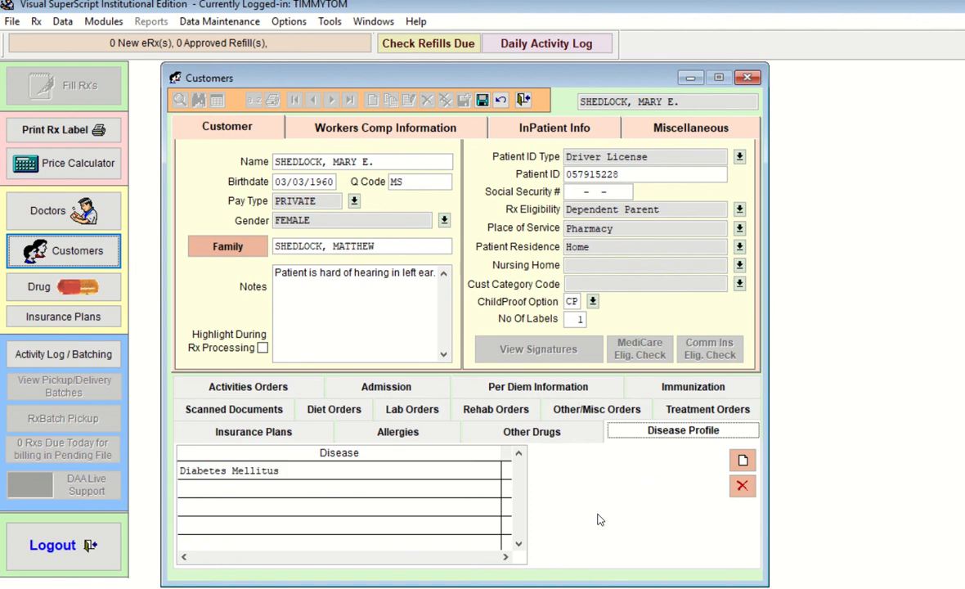
click(483, 101)
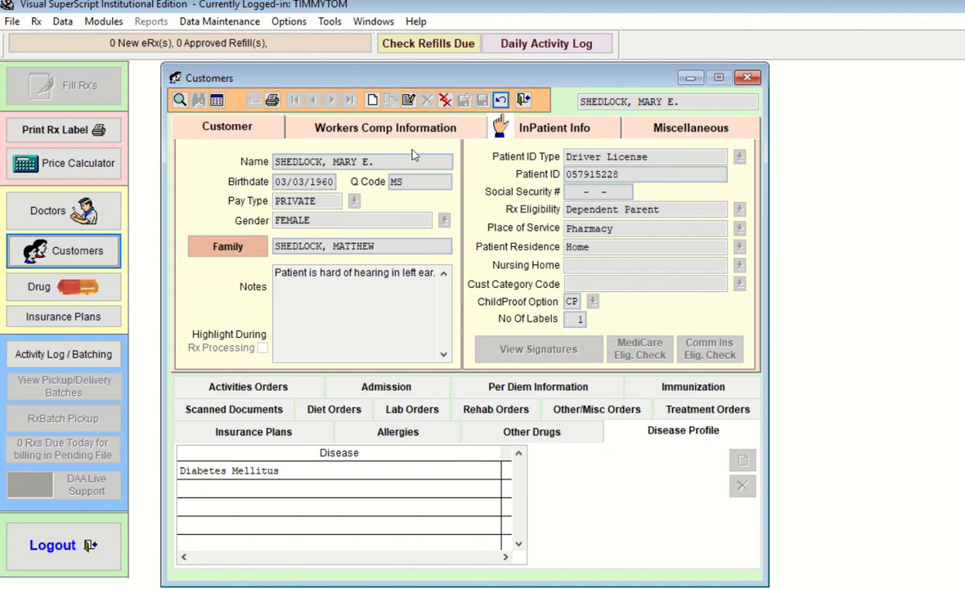
click(372, 100)
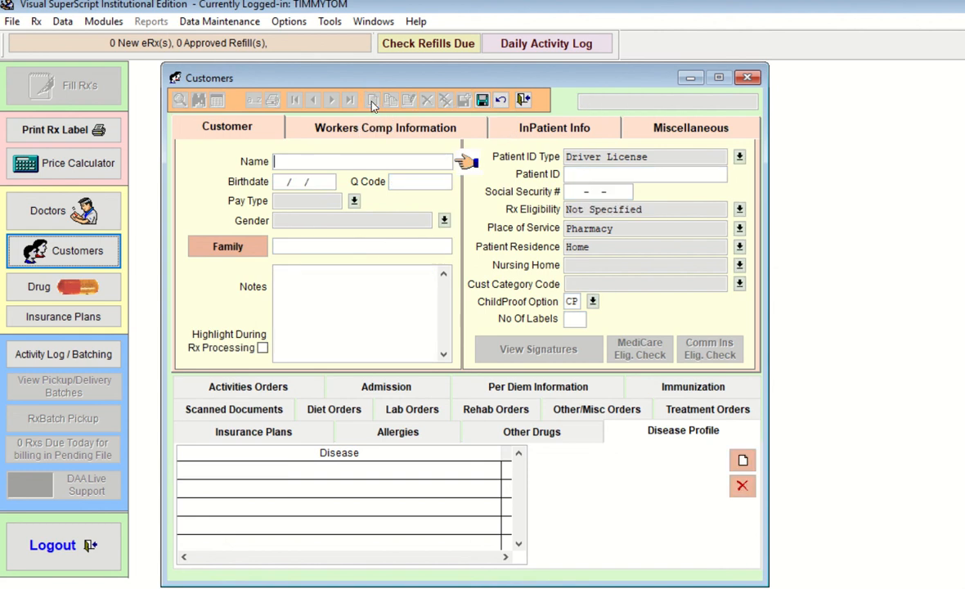